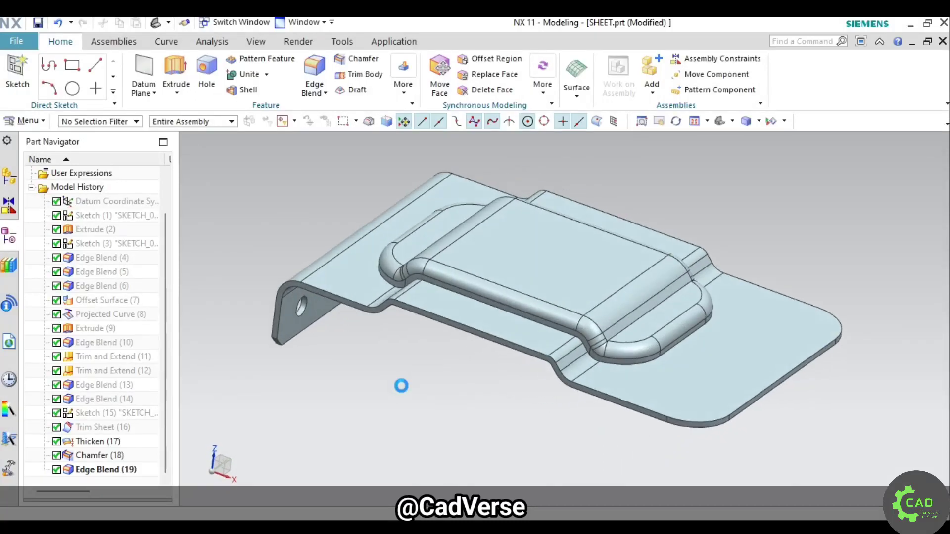
Review the finished bracket from side, top, orbited and isometric views, then save the part
key("ctrl+alt+l")
scroll(401, 385, "up", 3)
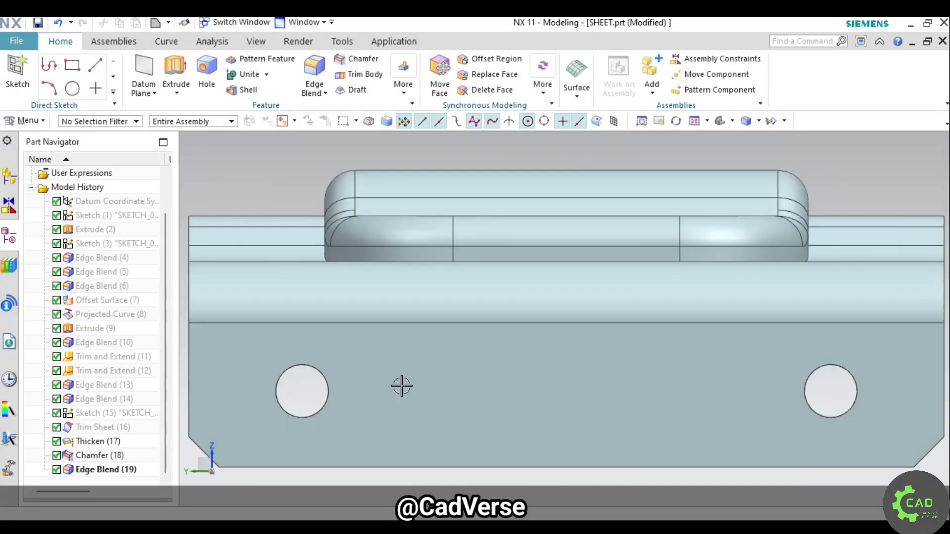
key("ctrl+alt+t")
key("End")
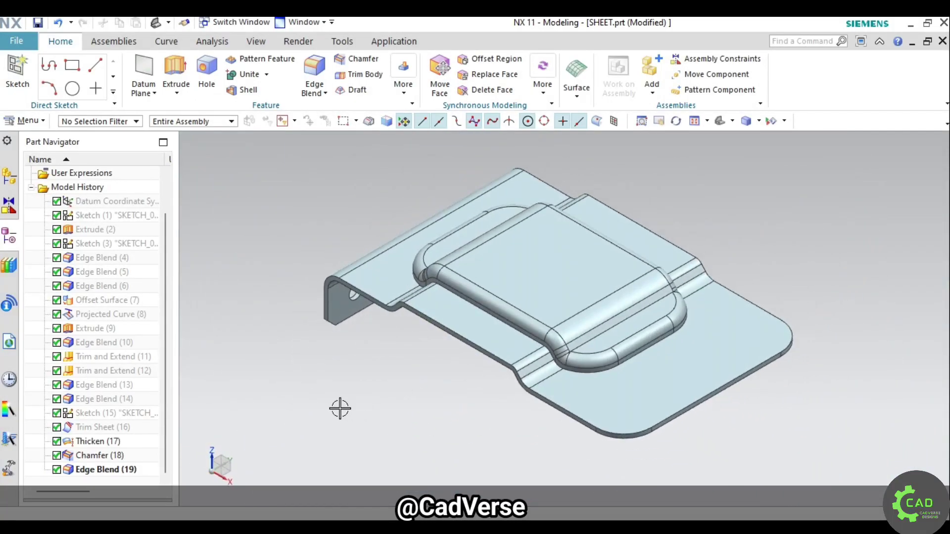
mouse_move(340, 409)
middle_mouse_down()
mouse_move(773, 191)
mouse_move(762, 195)
middle_mouse_up()
key("End")
key("ctrl+s")
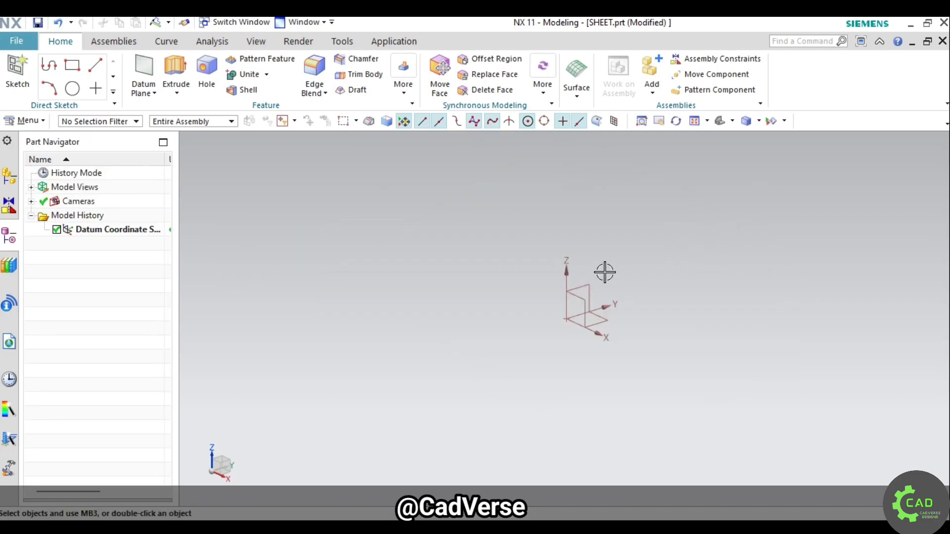
On the vertical datum plane, sketch a stepped profile: flat 49, slope, 44 top, slope, flat 52
left_click(552, 312)
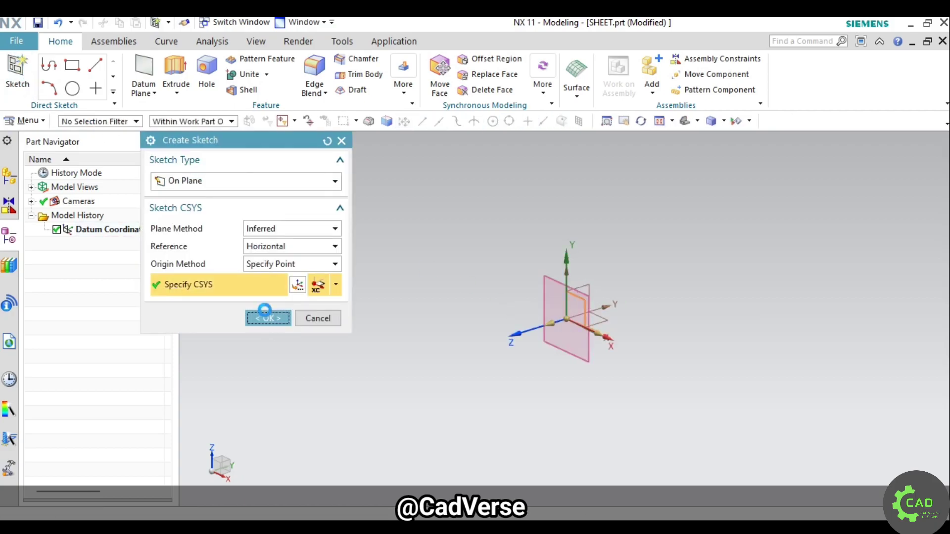
left_click(265, 317)
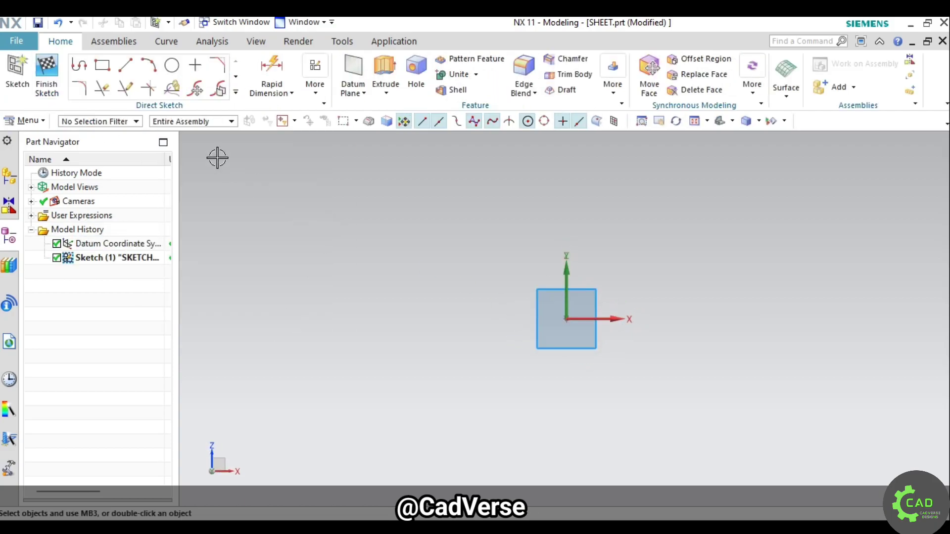
left_click(80, 65)
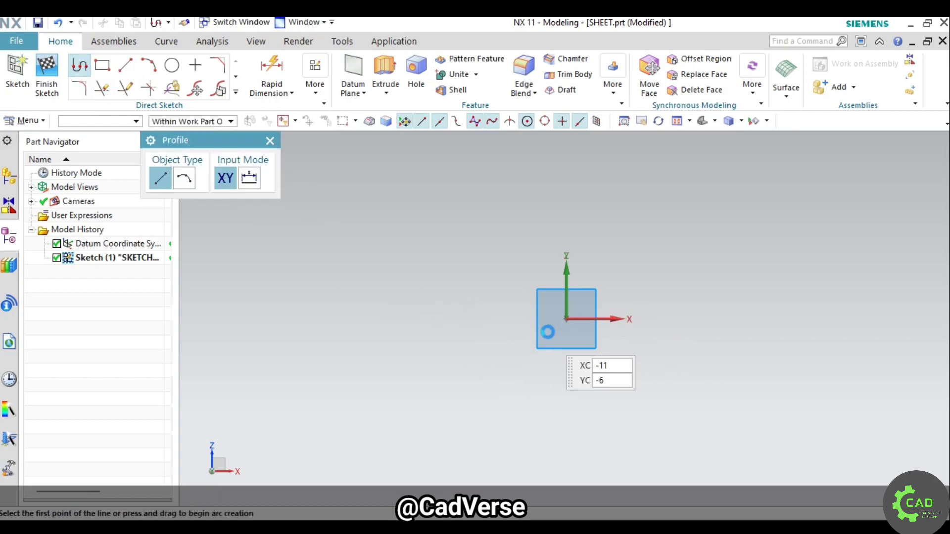
left_click(577, 319)
left_click(671, 319)
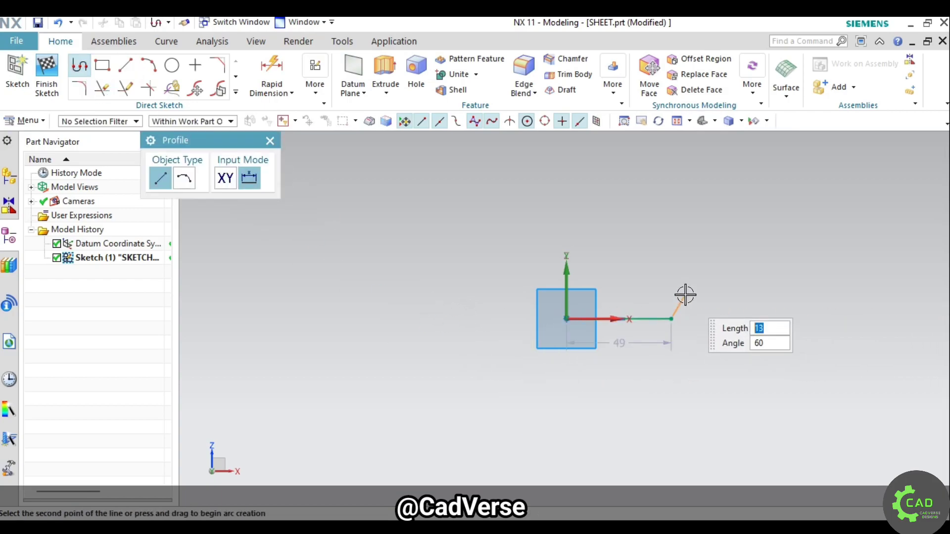
left_click(686, 295)
left_click(780, 295)
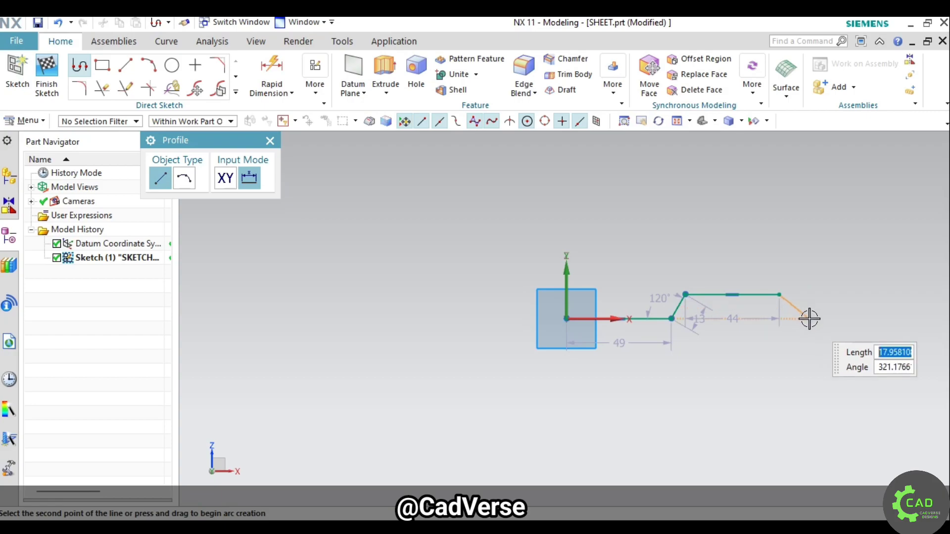
left_click(798, 319)
left_click(909, 319)
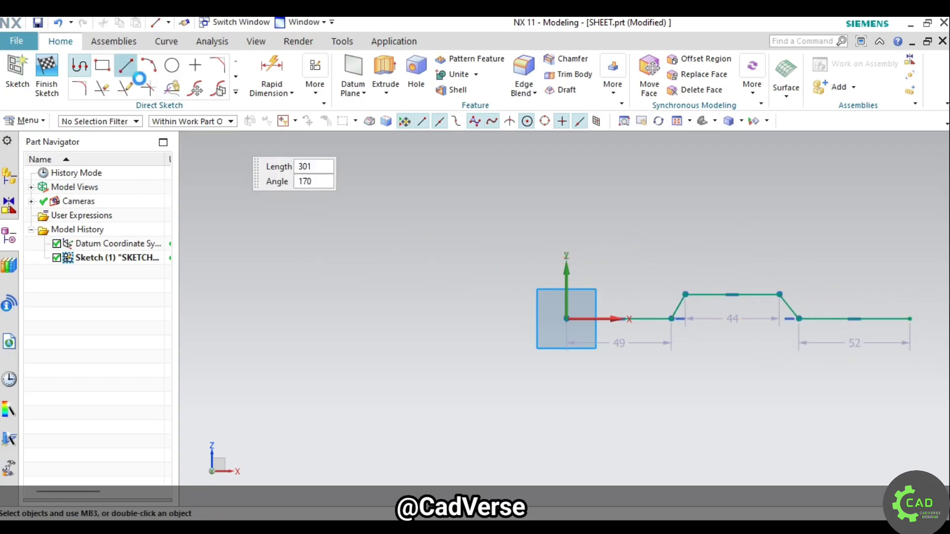
Add a 32-long vertical line down from the sketch origin
left_click(125, 65)
left_click(567, 322)
left_click(566, 387)
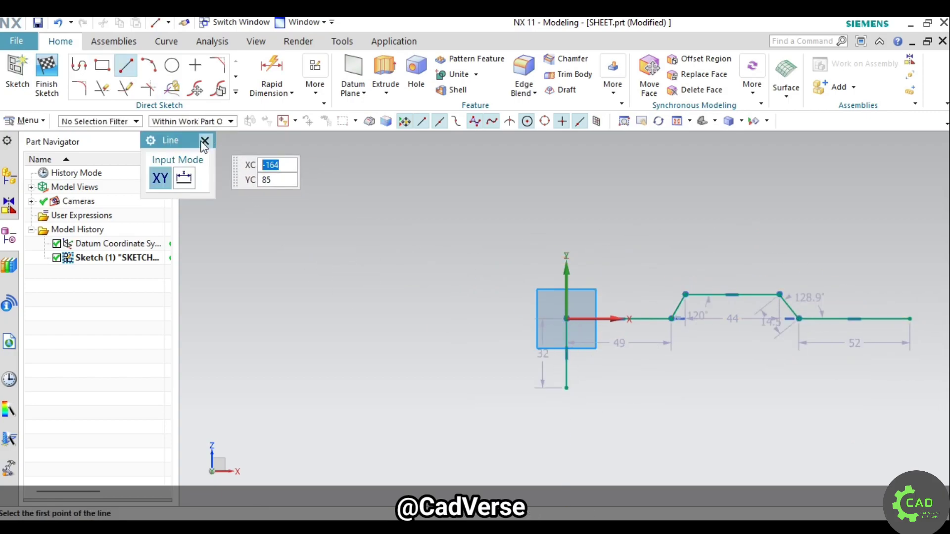
left_click(204, 140)
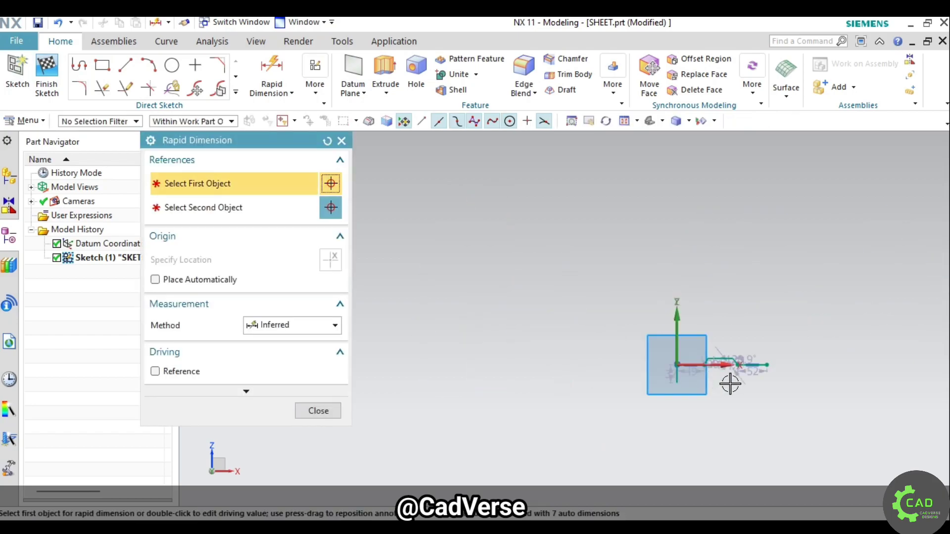
Dimension the profile's overall length of 160, from the leg bottom to the right end
key("ctrl+f")
key("Escape")
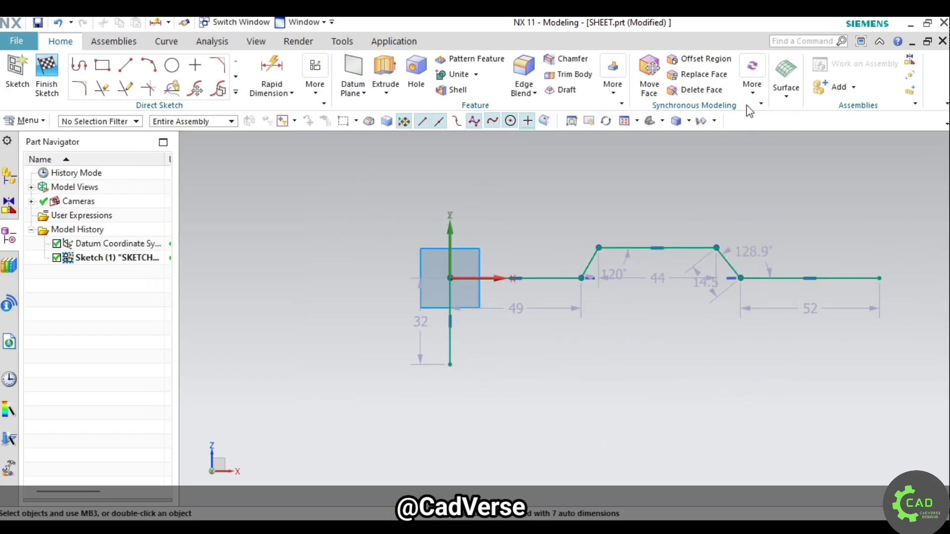
scroll(353, 300, "up", 2)
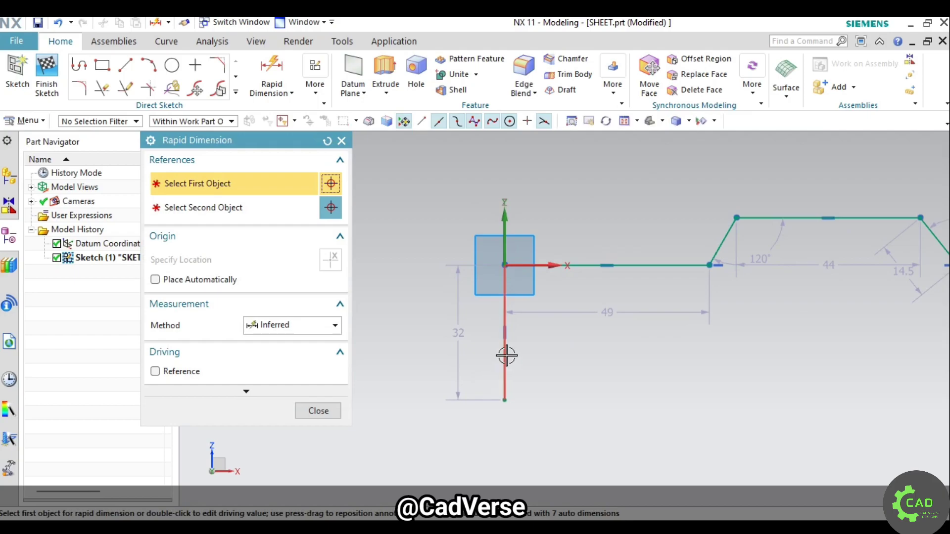
left_click(505, 357)
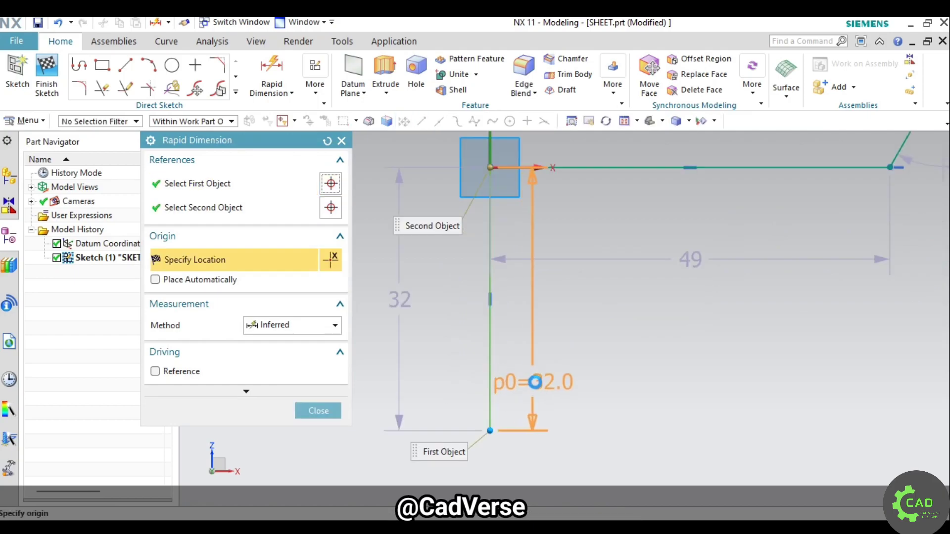
scroll(774, 375, "down", 2)
scroll(939, 378, "down", 2)
left_click(847, 334)
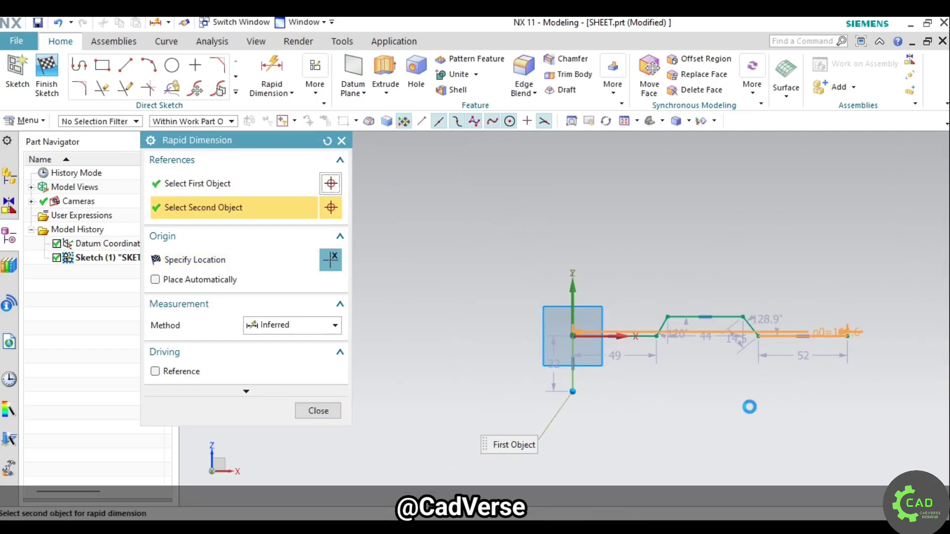
left_click(747, 444)
Set the top segment length to 60 and the first flat segment to 35
scroll(747, 444, "up", 2)
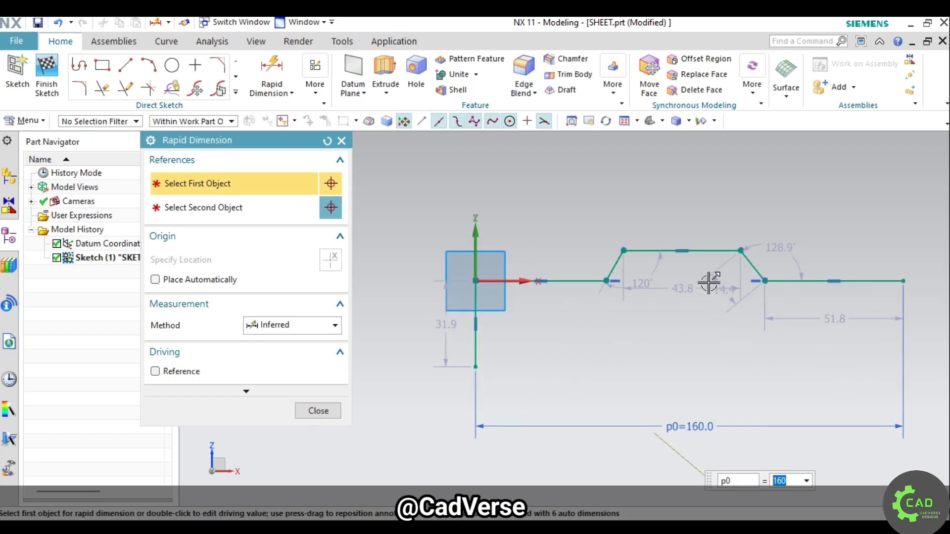
left_click(699, 254)
left_click(689, 175)
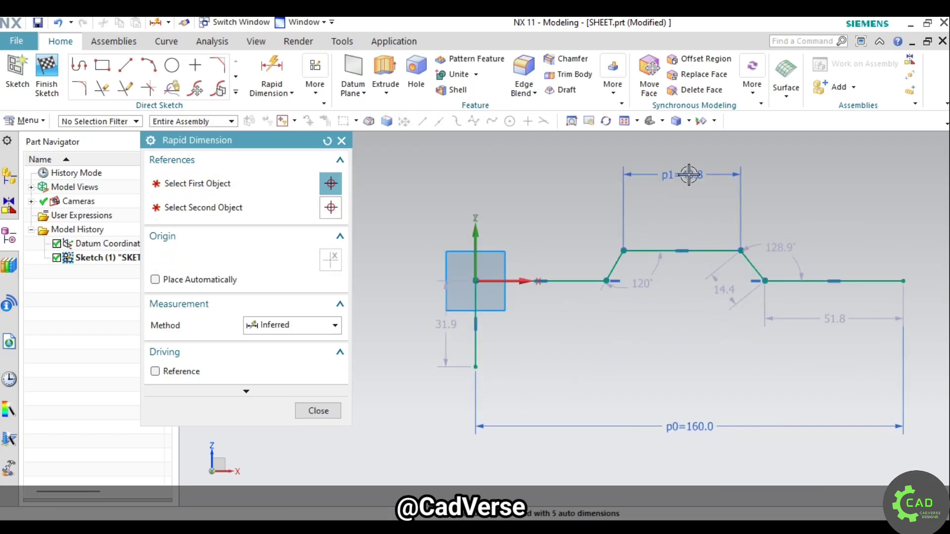
type("60")
key("Return")
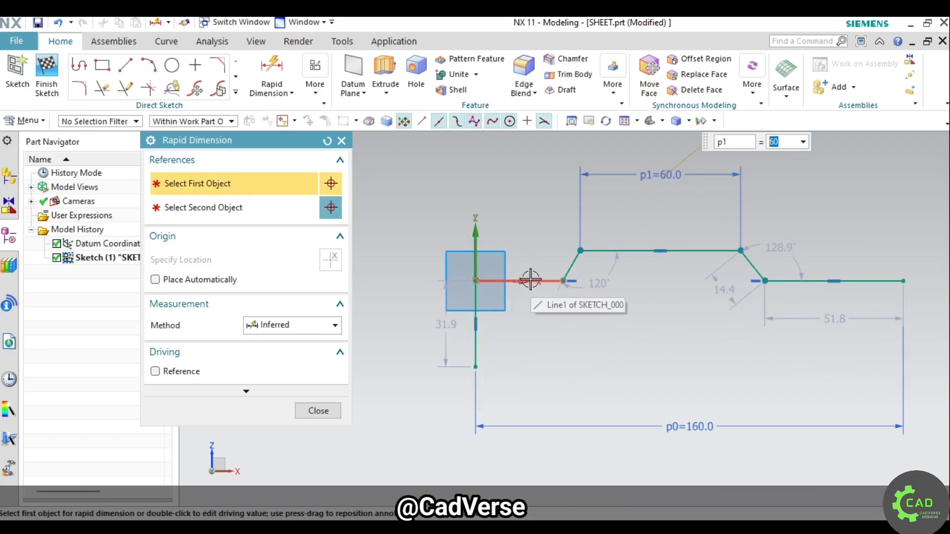
left_click(530, 280)
left_click(554, 361)
type("35")
key("Return")
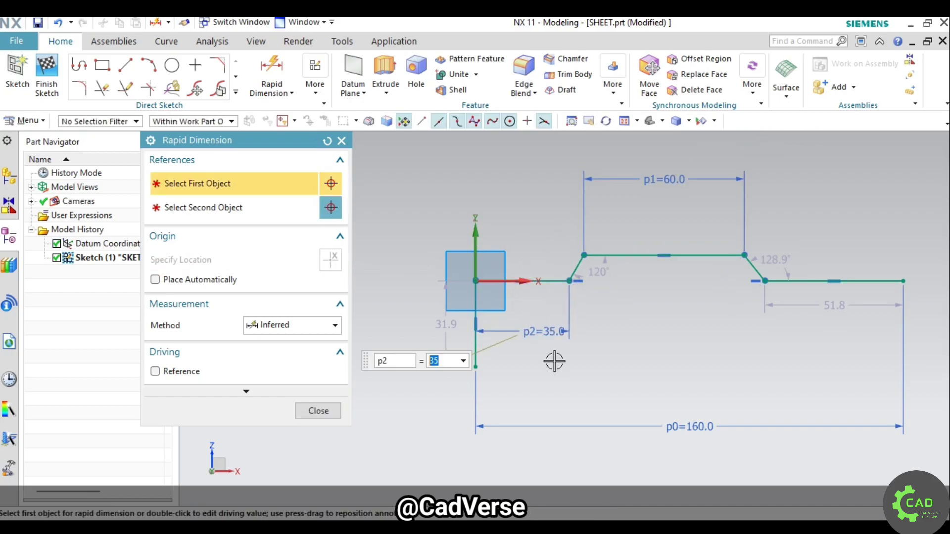
Constrain both slanted segments to 50° angles
left_click(332, 326)
left_click(276, 424)
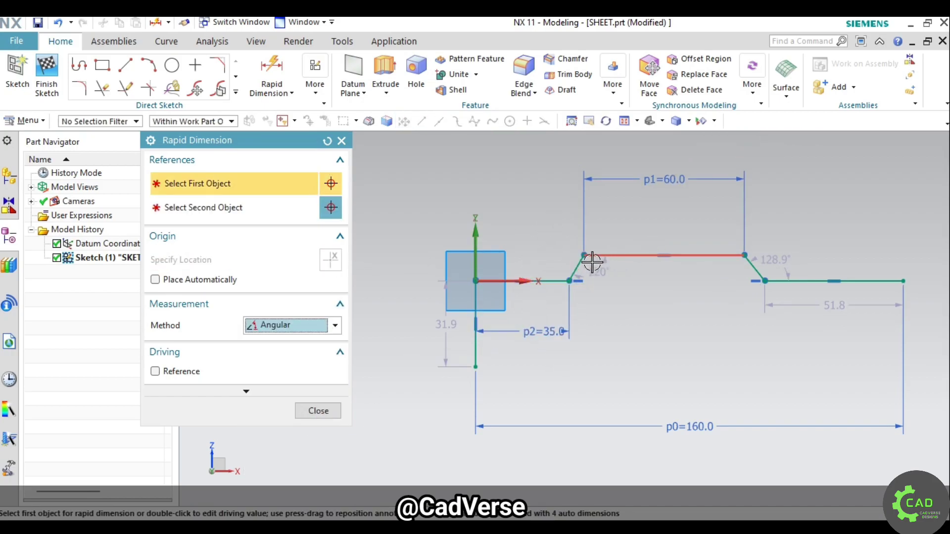
left_click(576, 268)
left_click(627, 230)
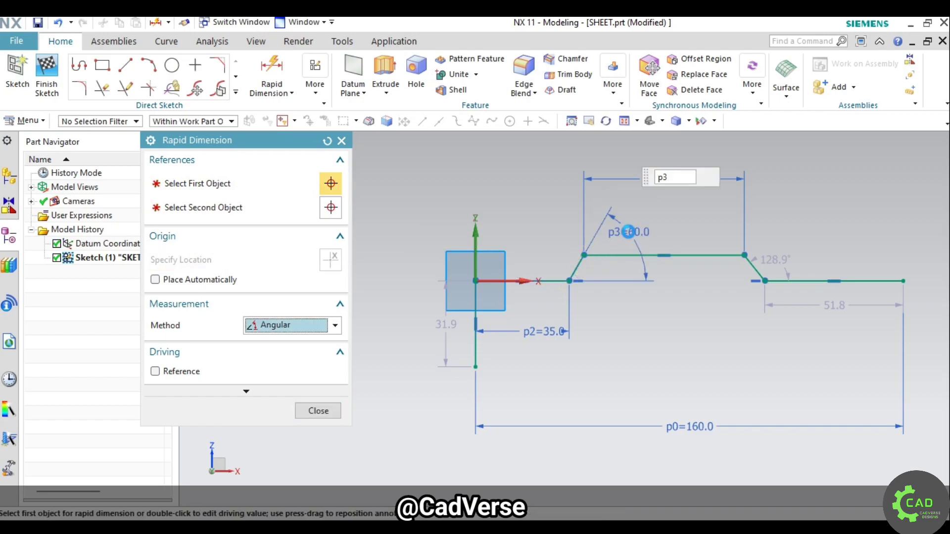
type("50")
key("Return")
left_click(761, 266)
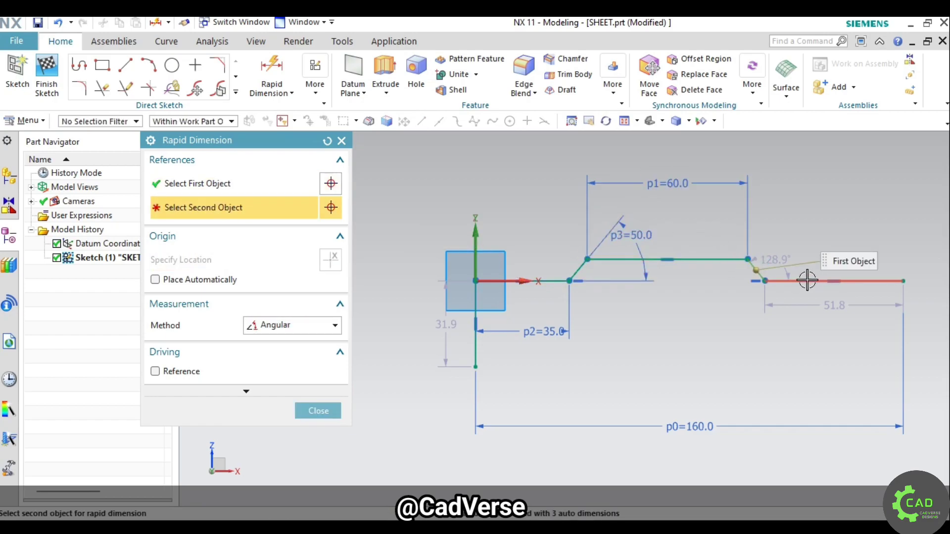
left_click(781, 280)
left_click(690, 240)
type("50")
key("Return")
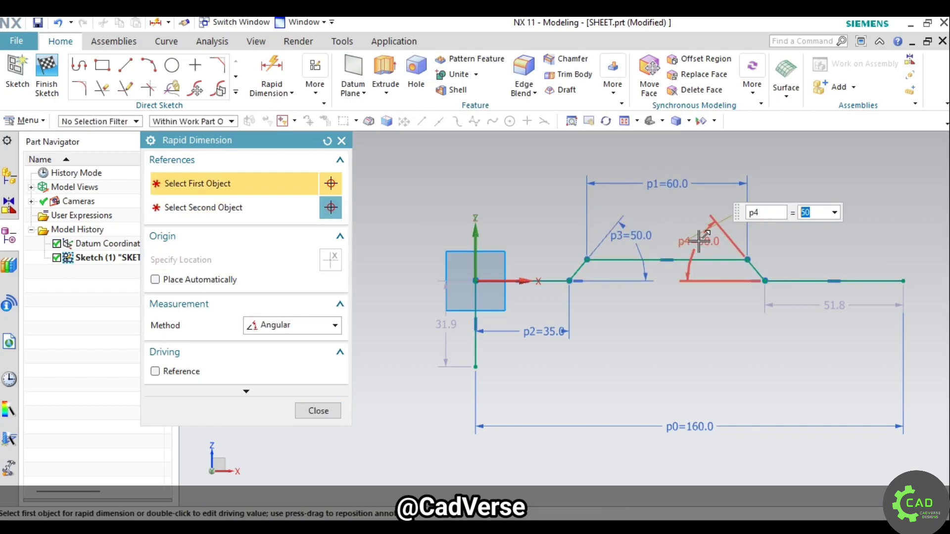
left_click(319, 411)
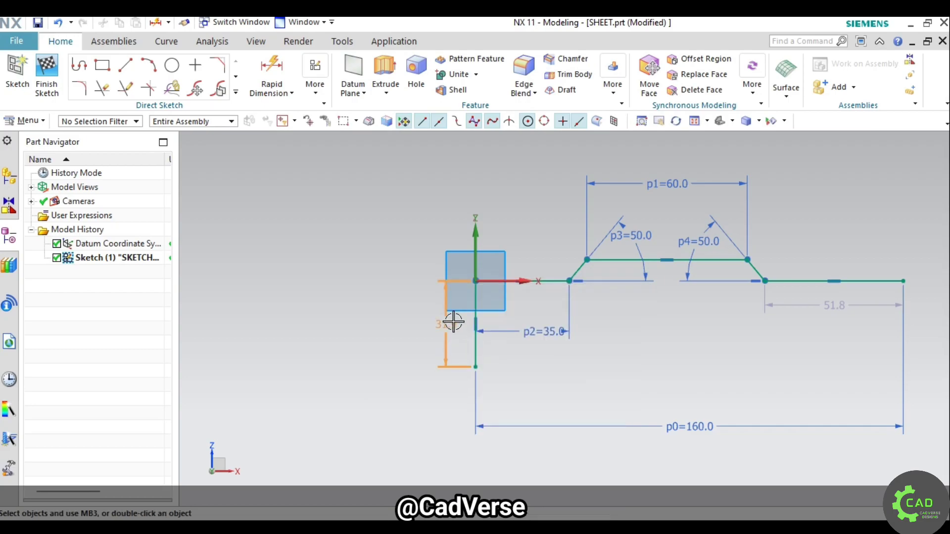
Change the vertical leg's length dimension to 25
double_click(454, 322)
type("25")
key("Return")
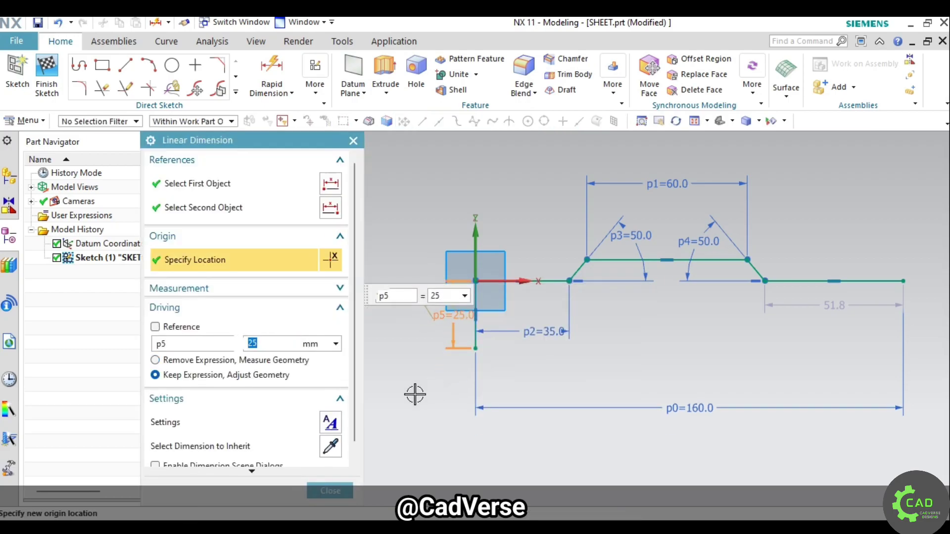
middle_click(414, 392)
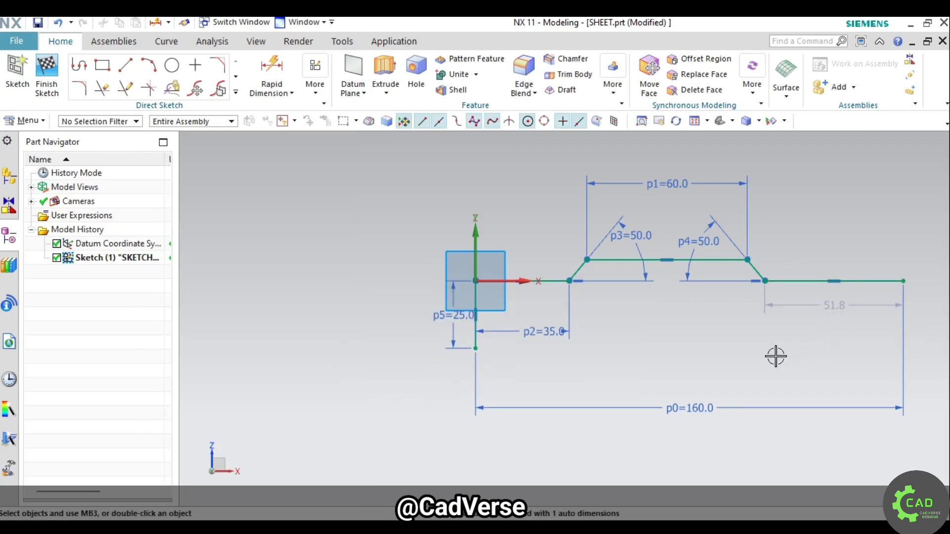
left_click(853, 310)
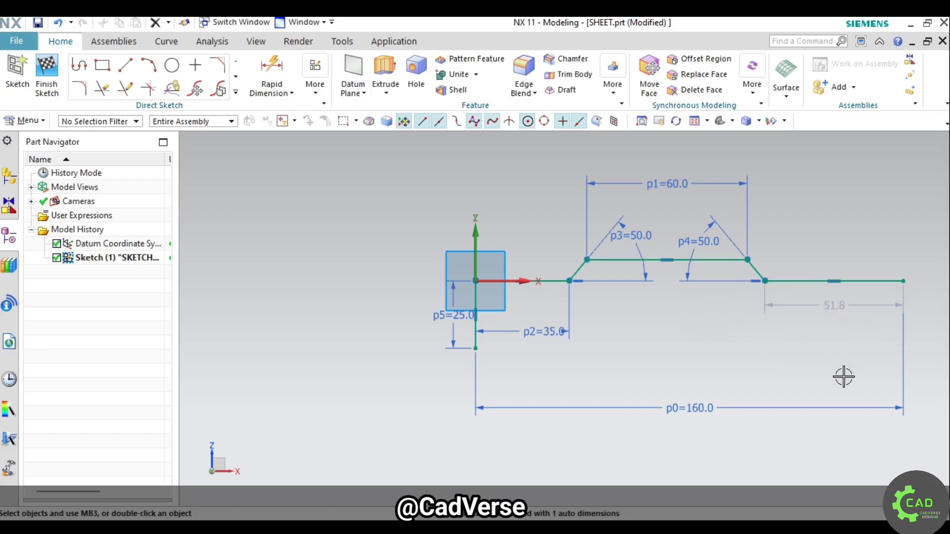
Reopen the profile sketch for editing and turn off continuous auto dimensioning
double_click(837, 310)
left_click(47, 74)
right_click(94, 257)
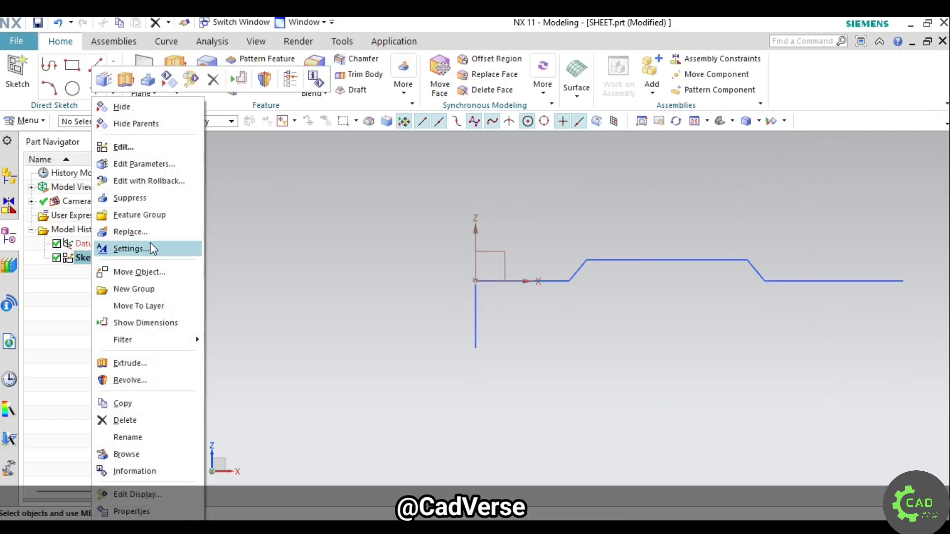
left_click(154, 163)
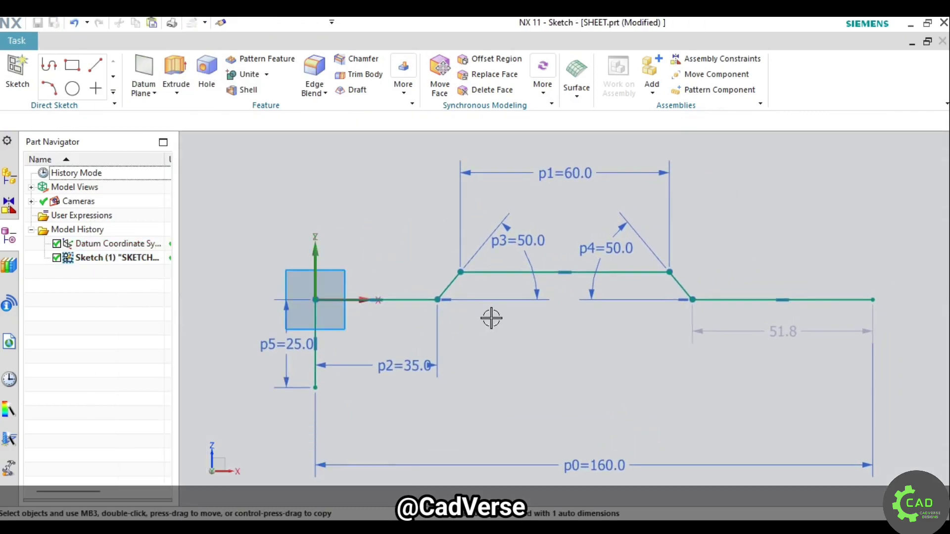
left_click(890, 92)
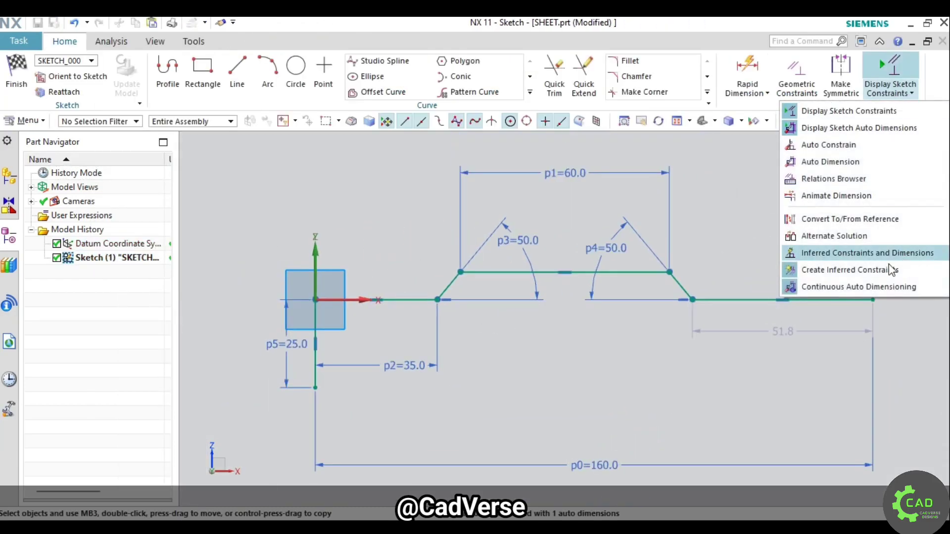
left_click(885, 286)
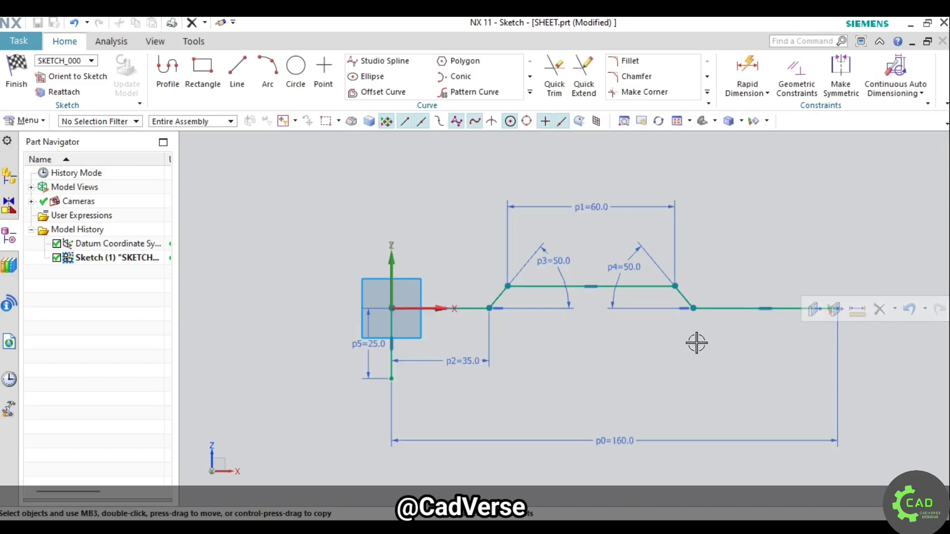
Add a p6 dimension between the top line and the left slanted line using the Inferred method
key("d")
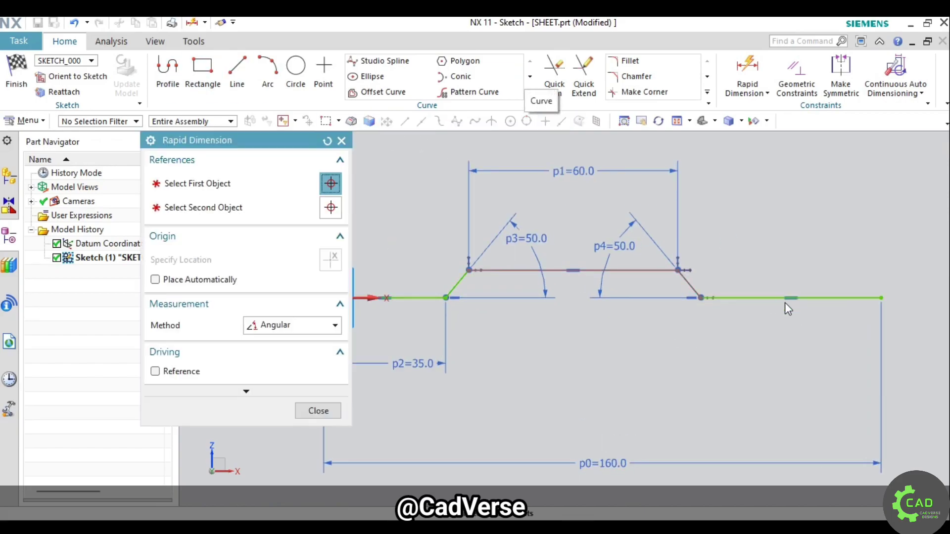
left_click(519, 271)
left_click(458, 282)
left_click(300, 325)
left_click(277, 339)
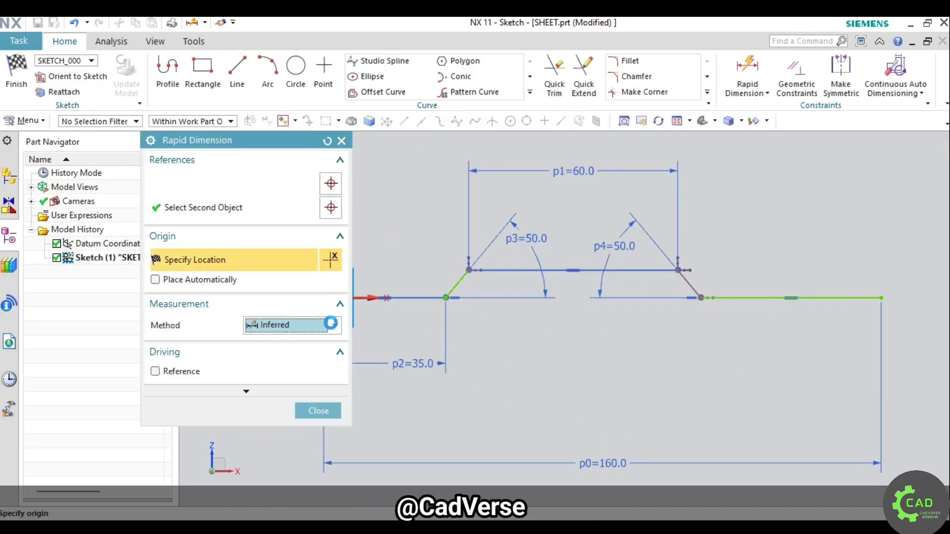
left_click(469, 271)
left_click(677, 270)
left_click(421, 299)
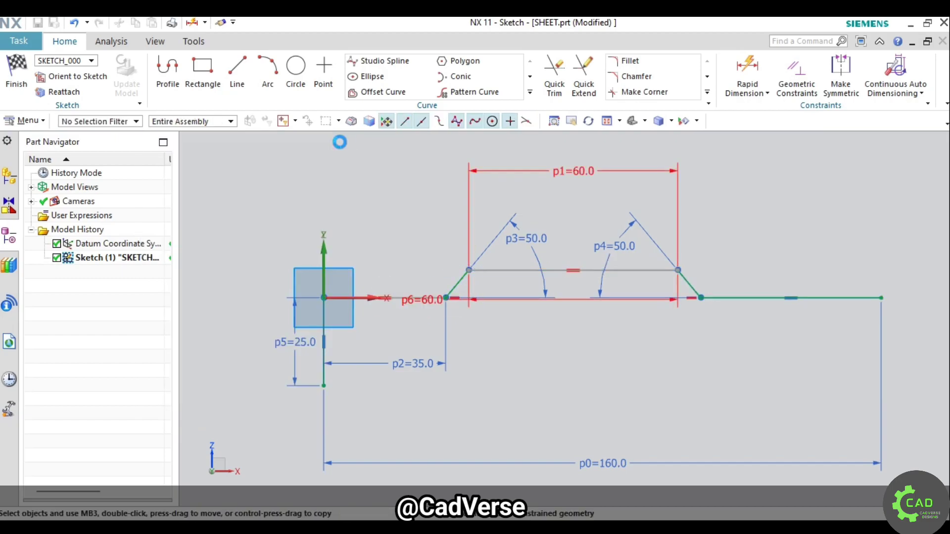
Set the raised flat's step height to 6 and finish the sketch
scroll(411, 257, "down", 2)
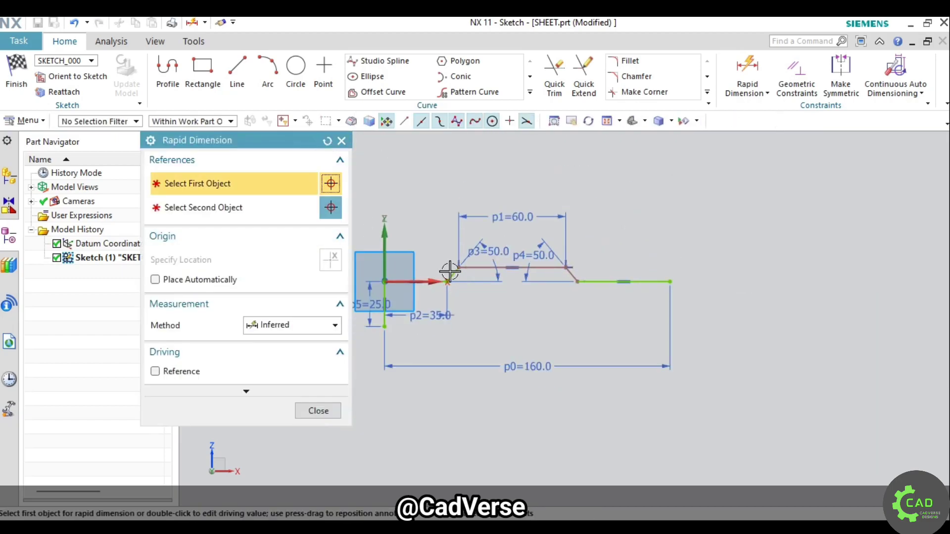
left_click(475, 268)
left_click(717, 289)
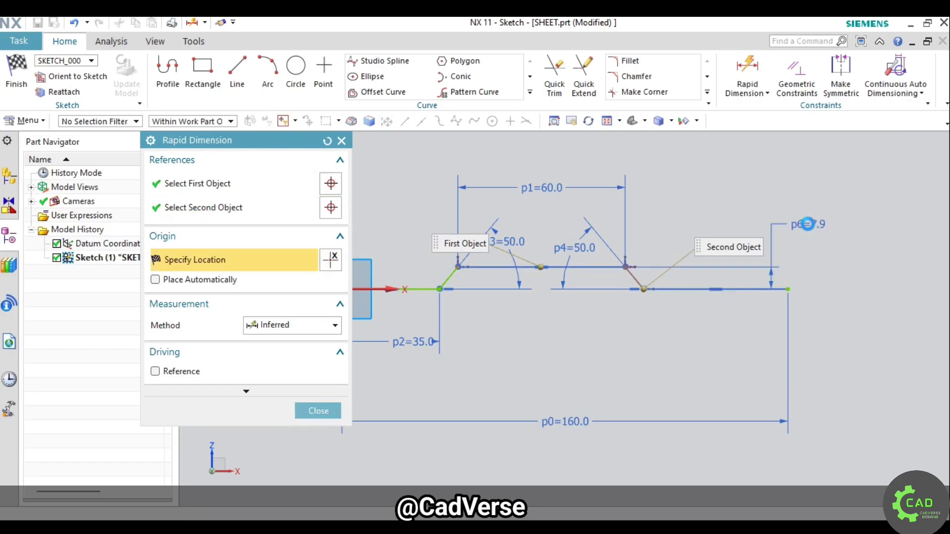
left_click(822, 235)
type("6")
key("Return")
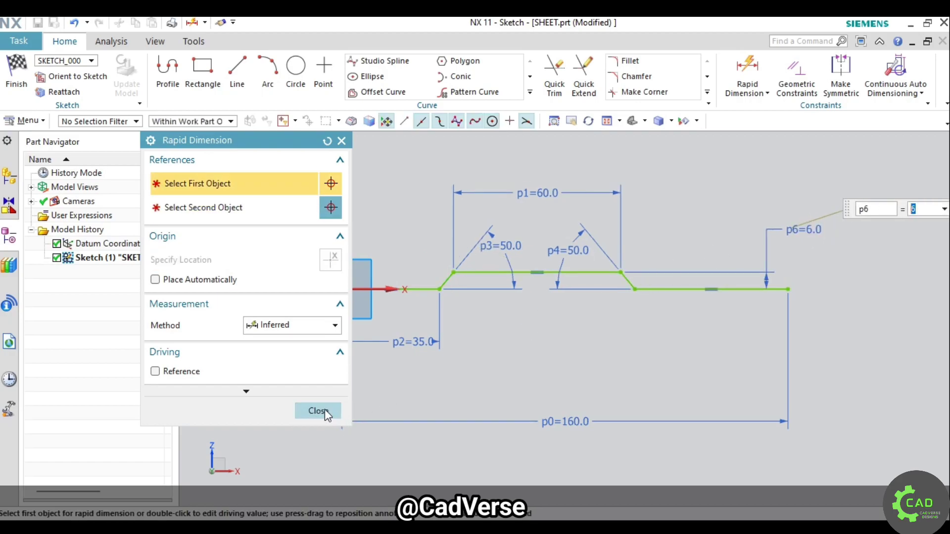
left_click(326, 411)
left_click(17, 93)
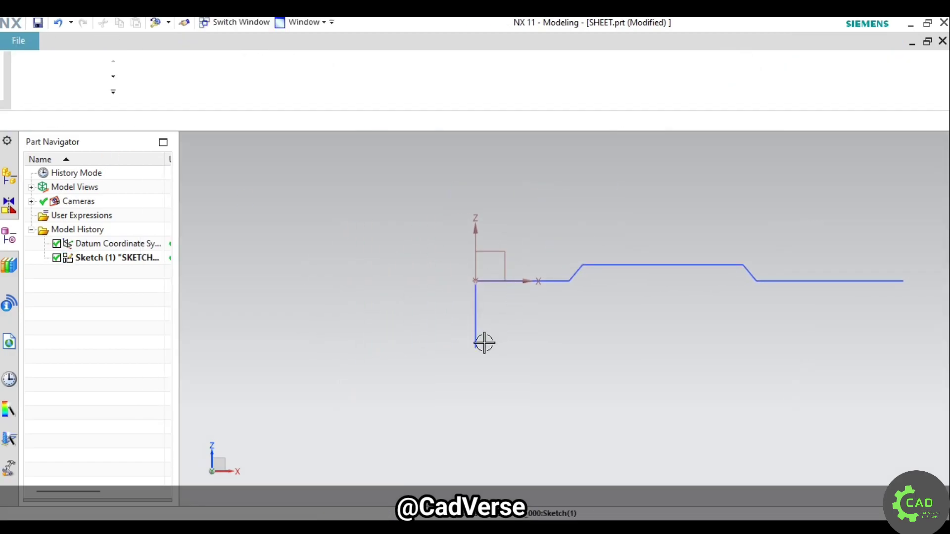
Extrude the profile sketch symmetrically 50 mm into a stepped sheet body
middle_click_drag(484, 341, 471, 345)
left_click(188, 76)
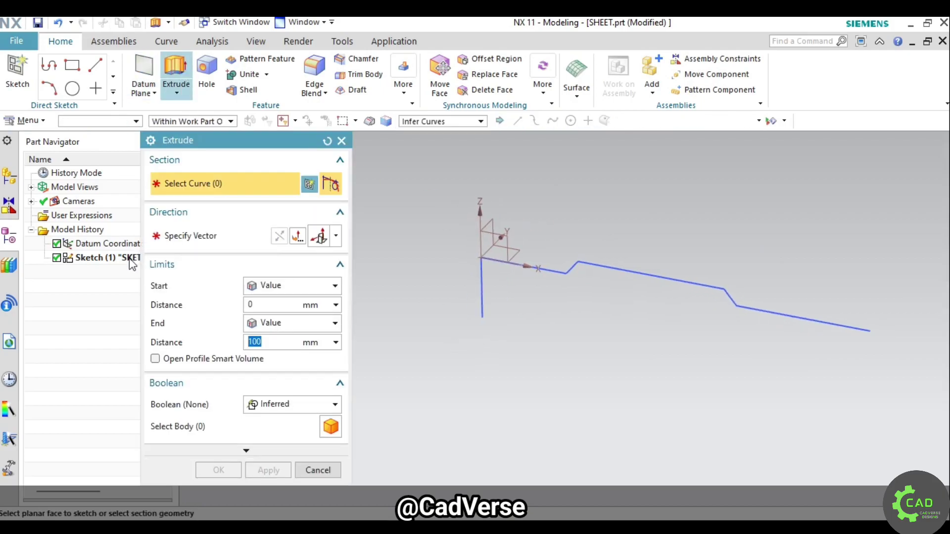
left_click(114, 257)
left_click(292, 285)
left_click(287, 313)
type("50")
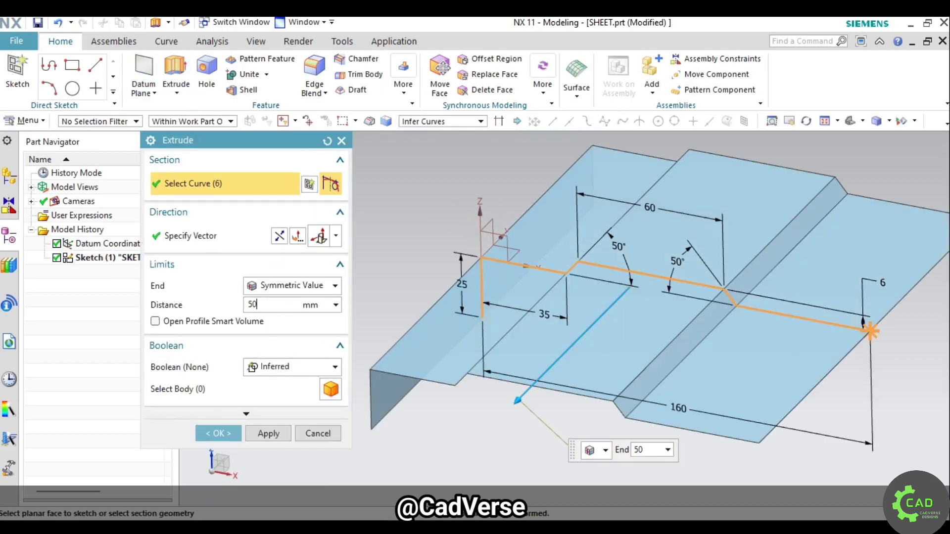
key("Return")
left_click(235, 440)
Hide the Sketch (1) profile curves
mouse_move(494, 386)
middle_mouse_down()
mouse_move(495, 363)
mouse_move(513, 393)
middle_mouse_up()
key("Home")
right_click(120, 260)
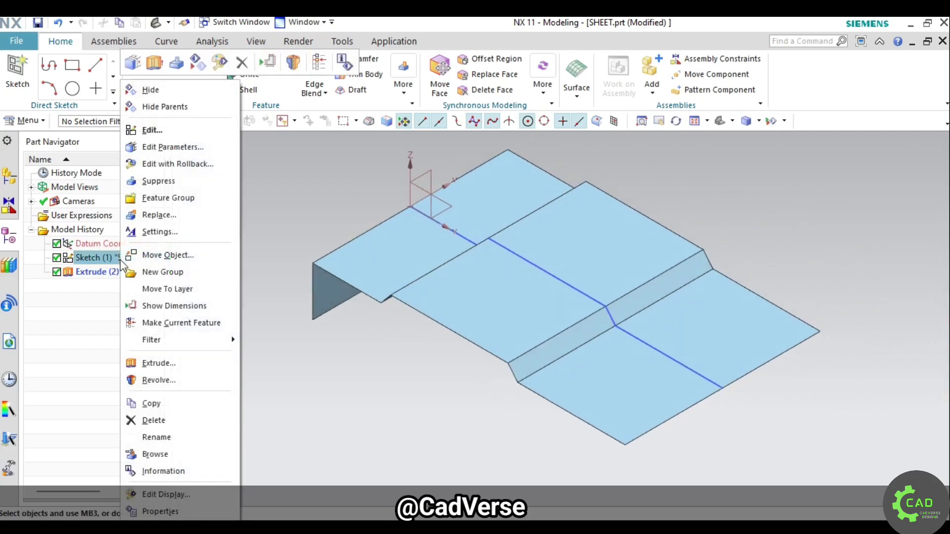
left_click(198, 267)
middle_click_drag(318, 383, 335, 385)
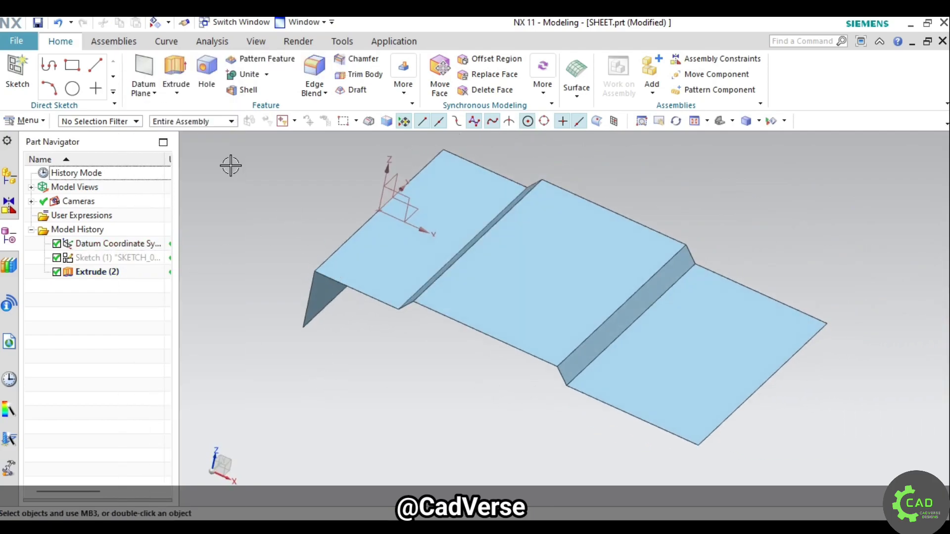
Create a new sketch on the raised middle face
left_click(25, 121)
mouse_move(33, 190)
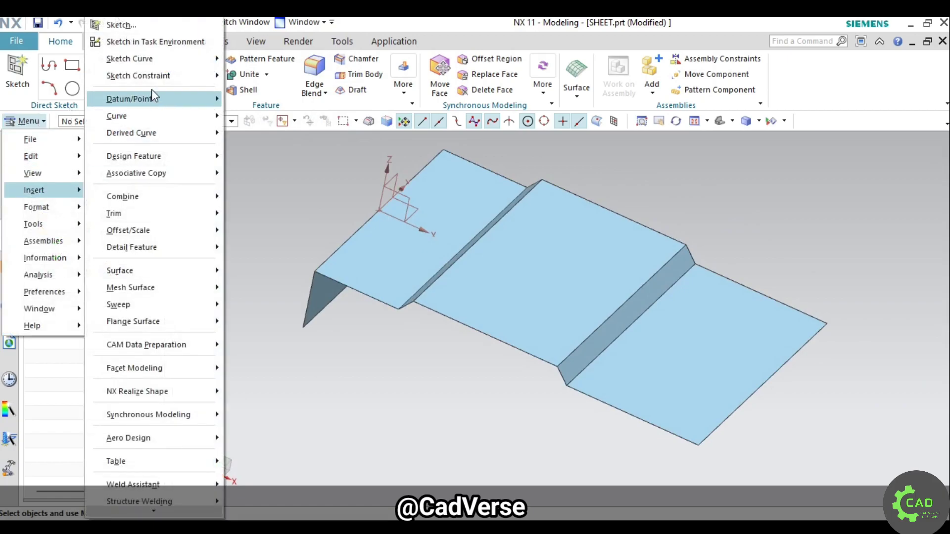
left_click(154, 42)
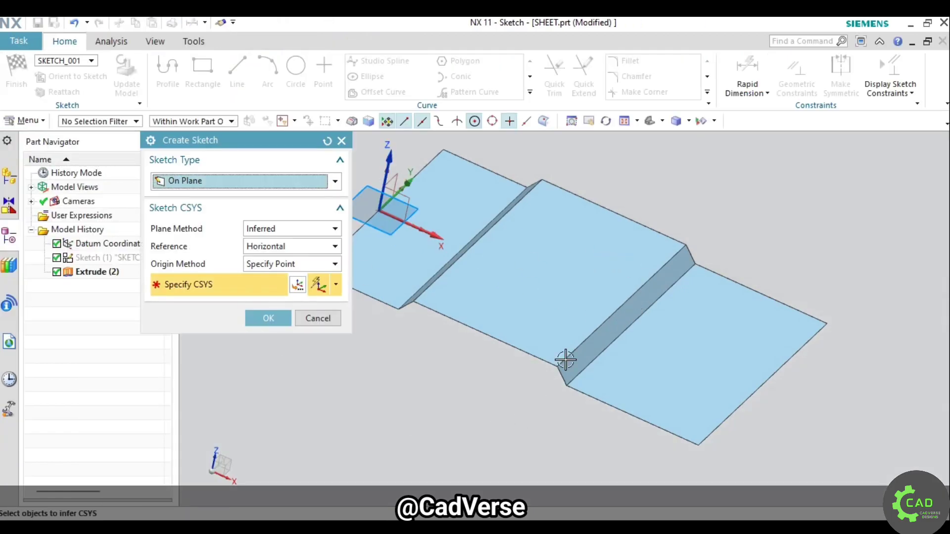
left_click(572, 278)
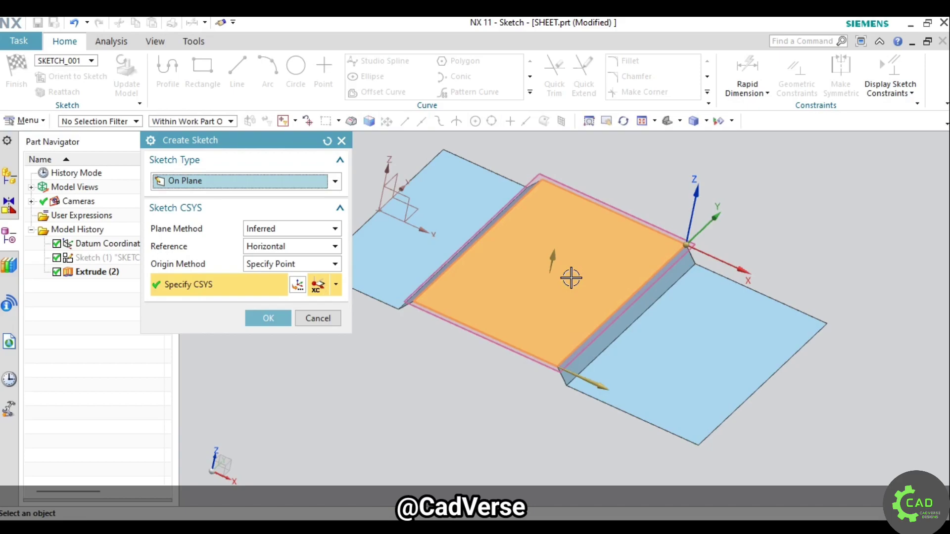
left_click(268, 318)
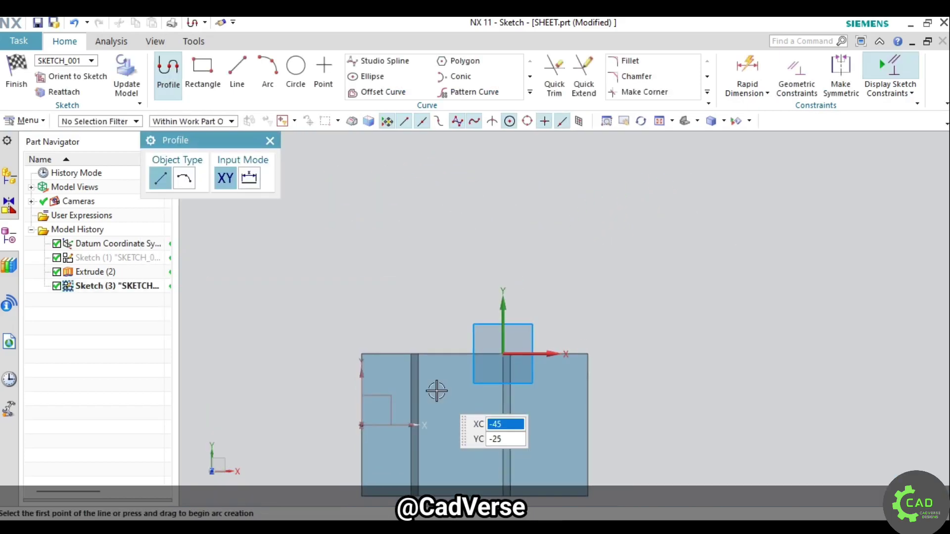
Draw a rectangle and make its top and bottom edges symmetric about the X axis
left_click(203, 74)
left_click(322, 180)
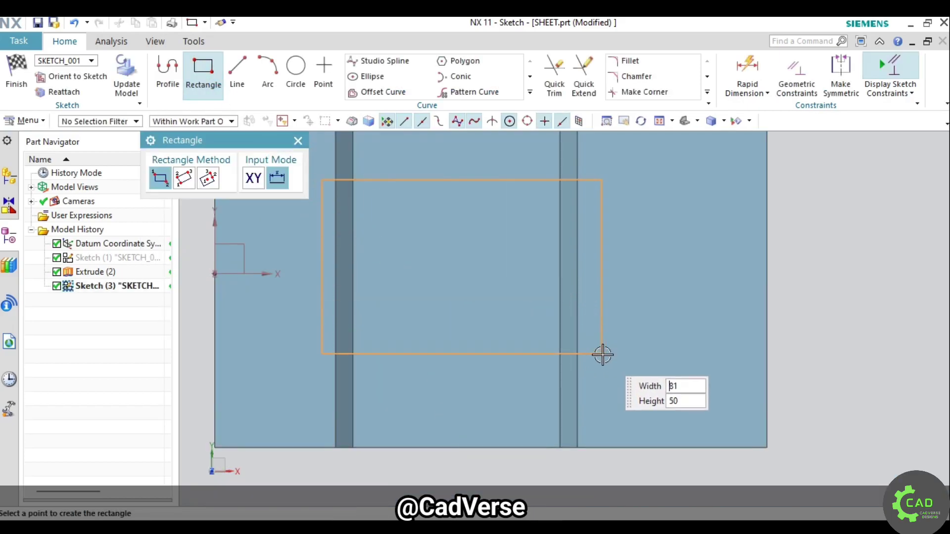
left_click(613, 360)
left_click(797, 75)
left_click(841, 74)
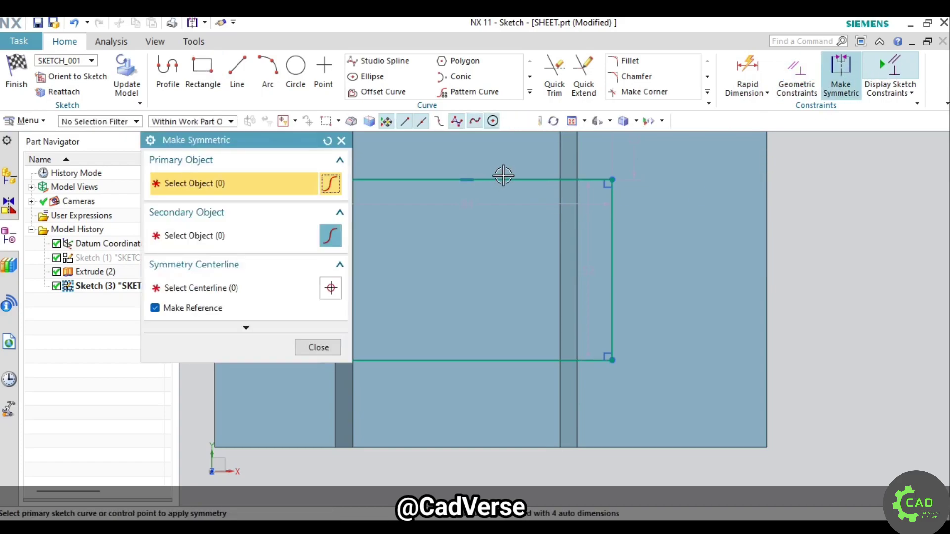
left_click(503, 179)
left_click(512, 359)
left_click_drag(265, 141, 122, 142)
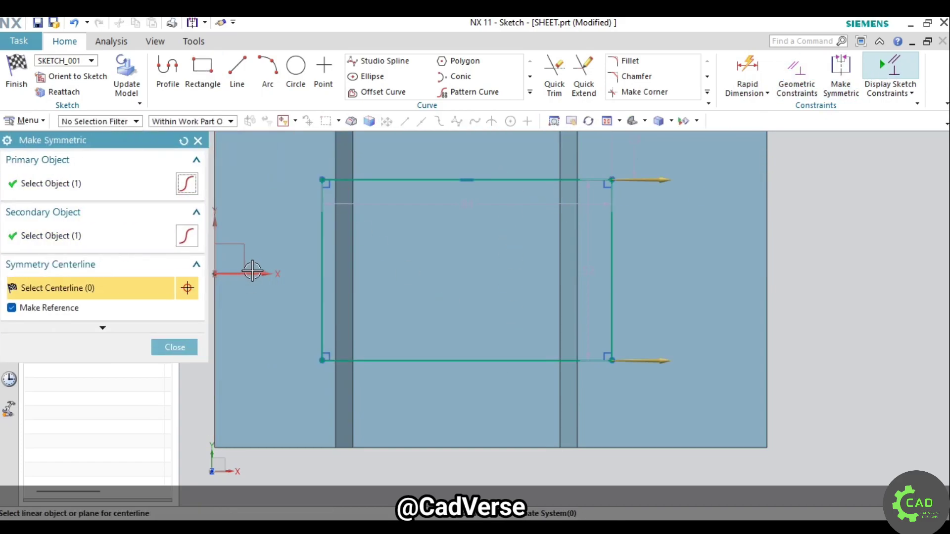
left_click(252, 271)
left_click(174, 347)
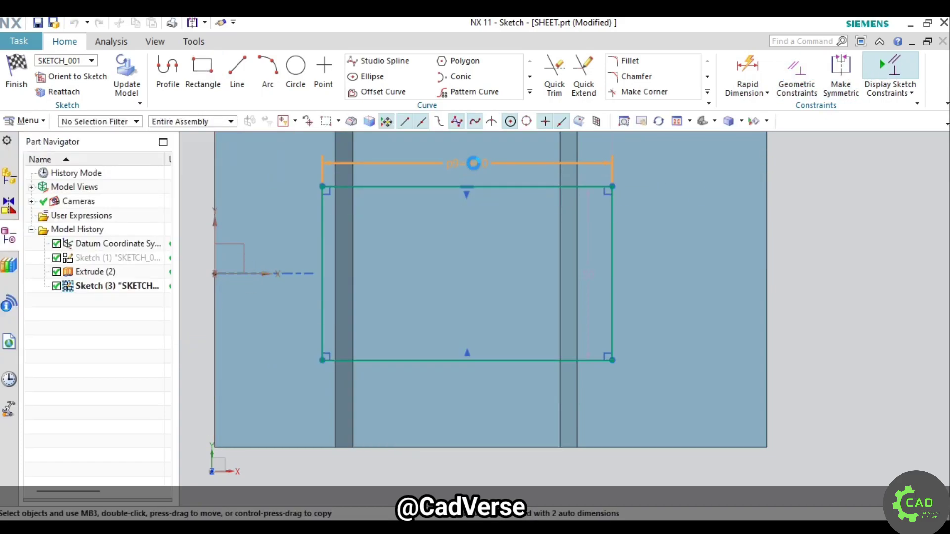
Set the rectangle dimensions to 100 wide and 60 high
double_click(474, 164)
key("Return")
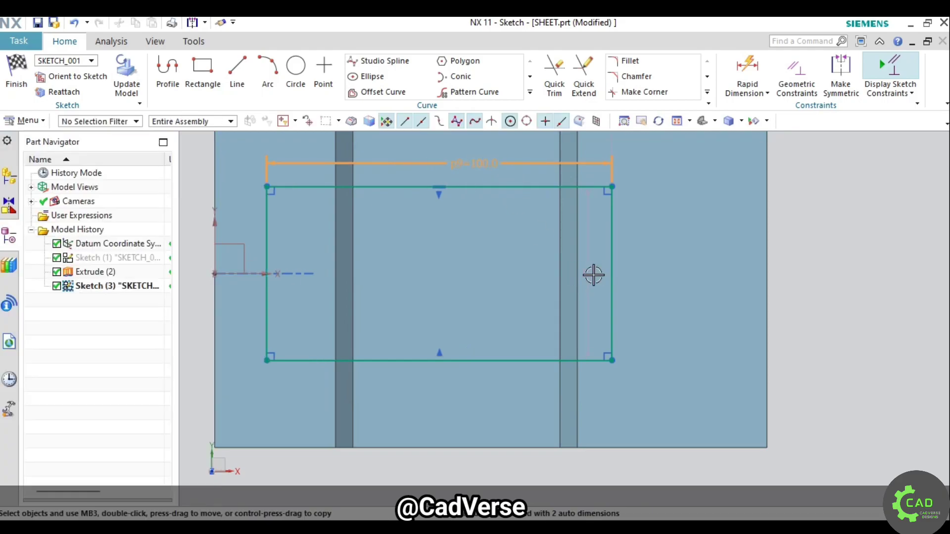
double_click(589, 273)
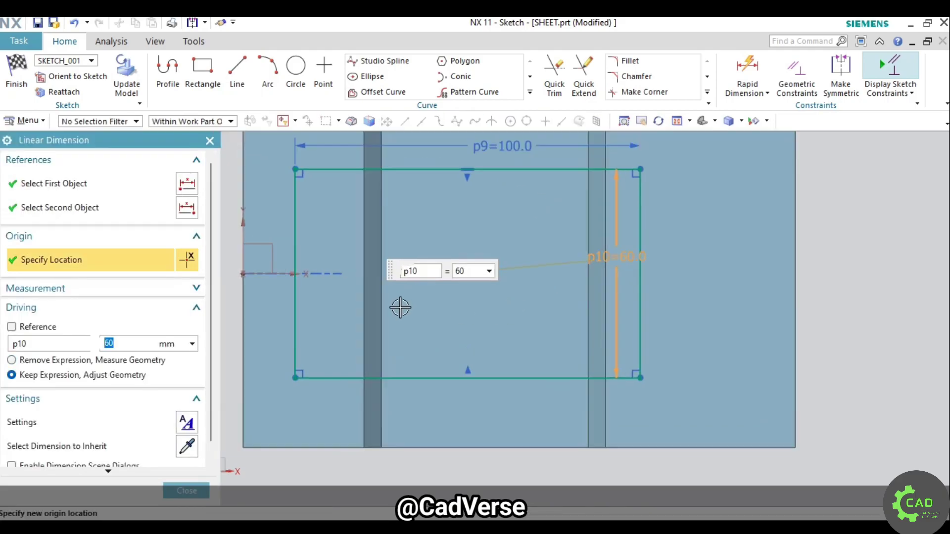
scroll(376, 297, "down", 2)
scroll(242, 257, "up", 2)
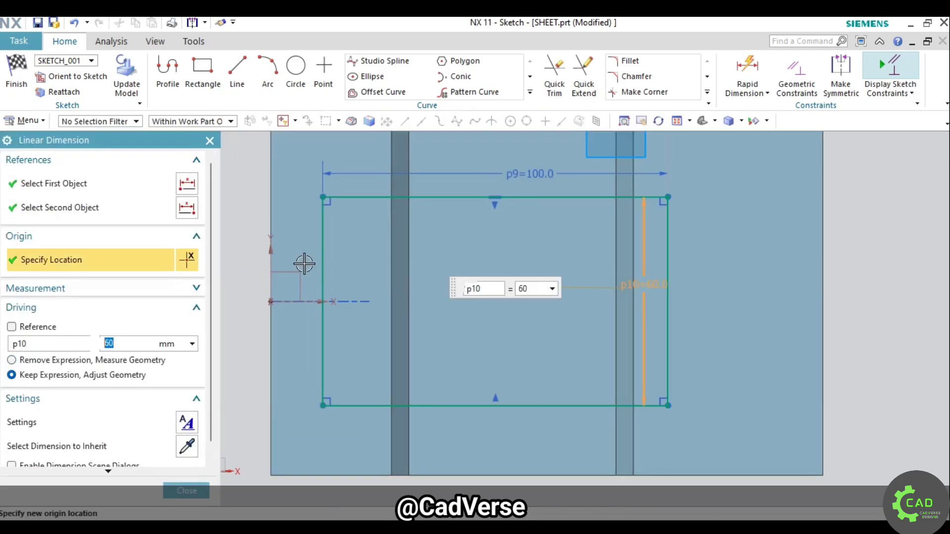
Dimension the rectangle's left edge 20 from the vertical axis
left_click(747, 74)
left_click(271, 215)
left_click(323, 242)
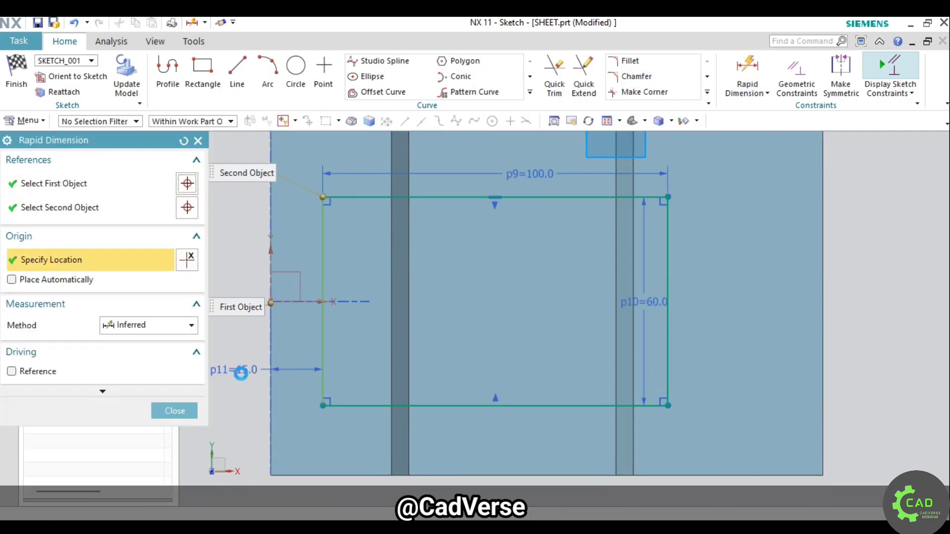
left_click(241, 372)
type("20")
key("Return")
left_click(153, 414)
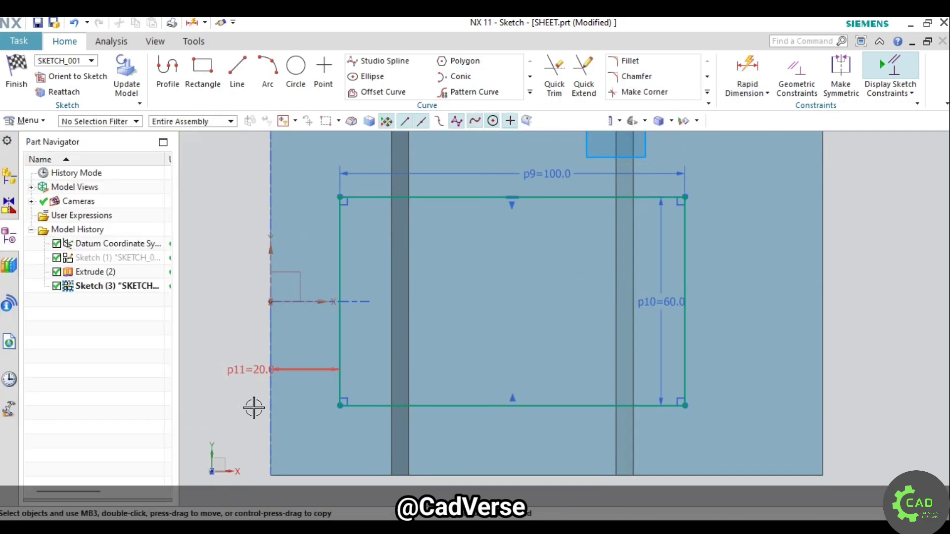
Finish the rectangle sketch and round the flange bend edge with a 6 mm blend
left_click(29, 75)
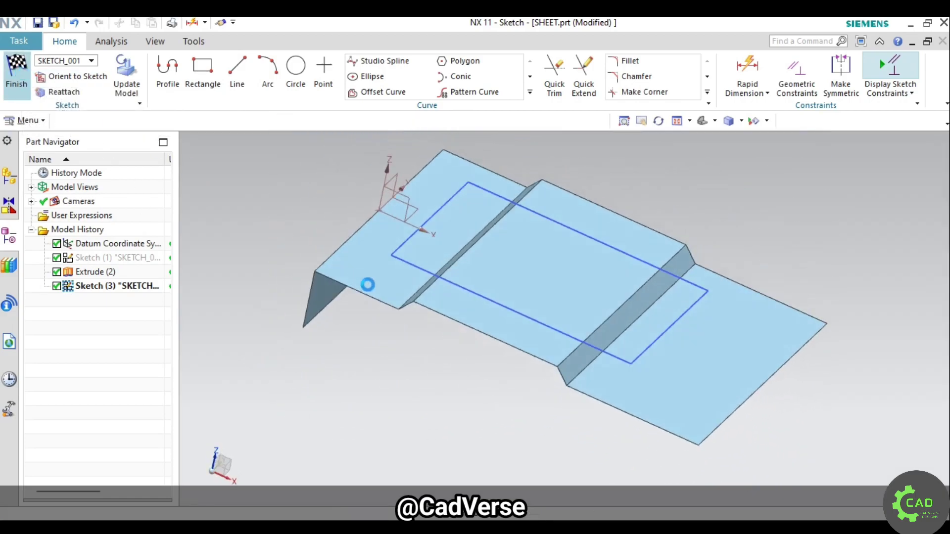
middle_click_drag(306, 319, 328, 147)
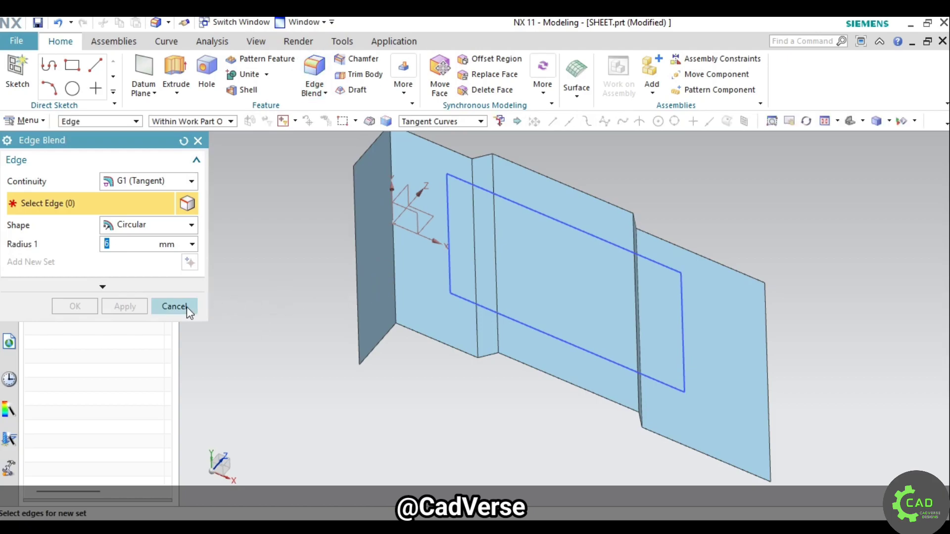
left_click(175, 307)
middle_click_drag(424, 434, 389, 424)
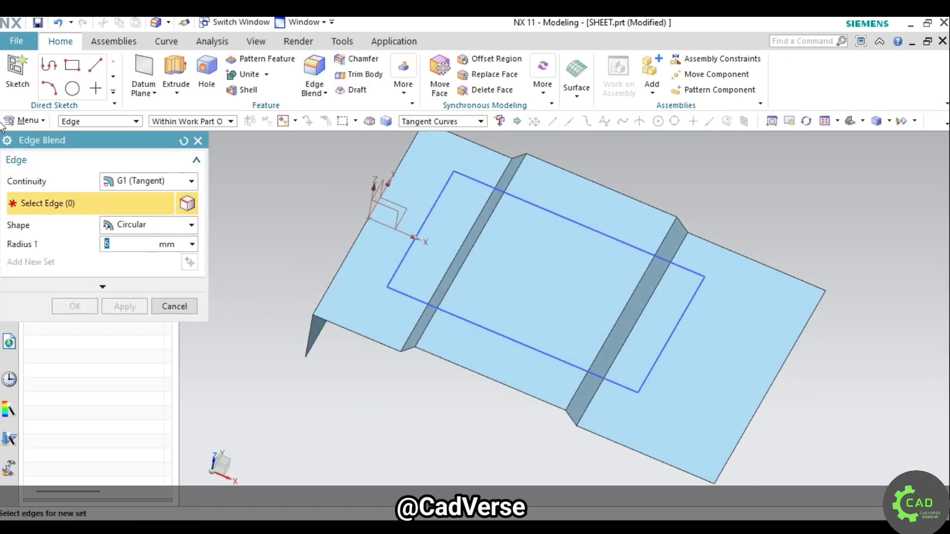
left_click(345, 272)
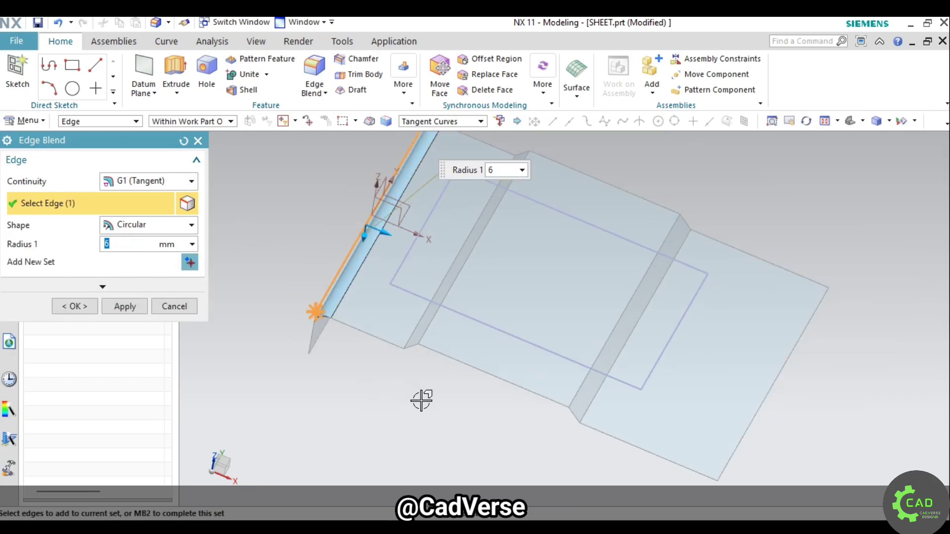
middle_click(257, 392)
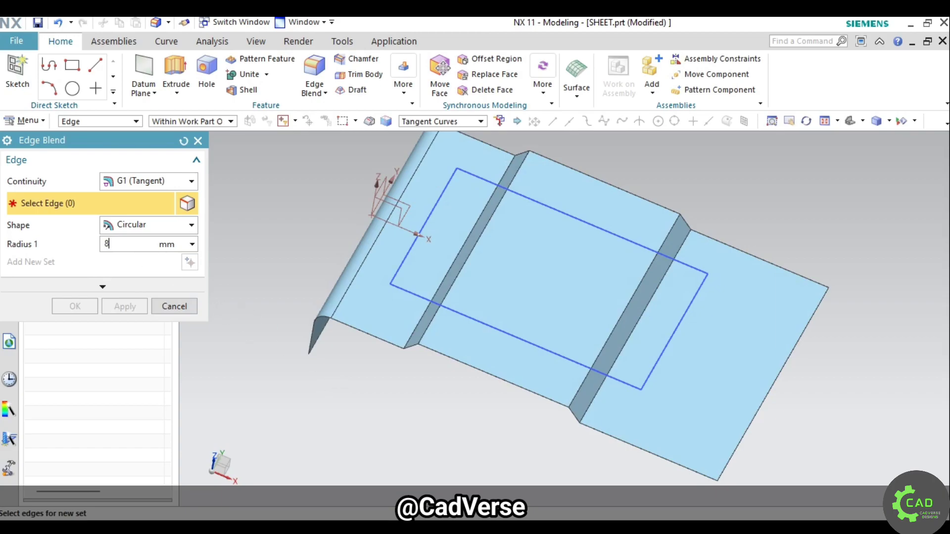
Fillet both groove edges at 8 mm
left_click(413, 327)
left_click(614, 374)
middle_click(194, 296)
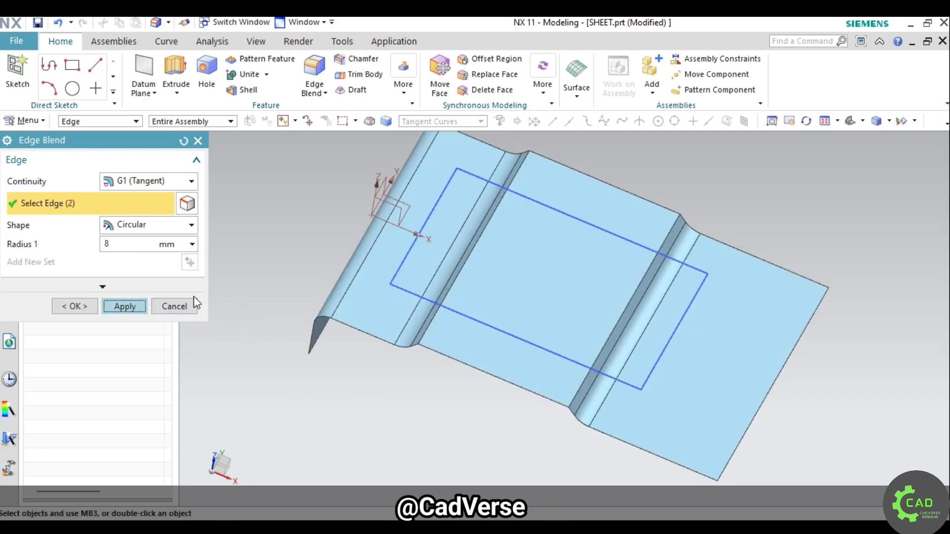
Fillet the matching edges on both grooves at 2 mm
left_click(474, 261)
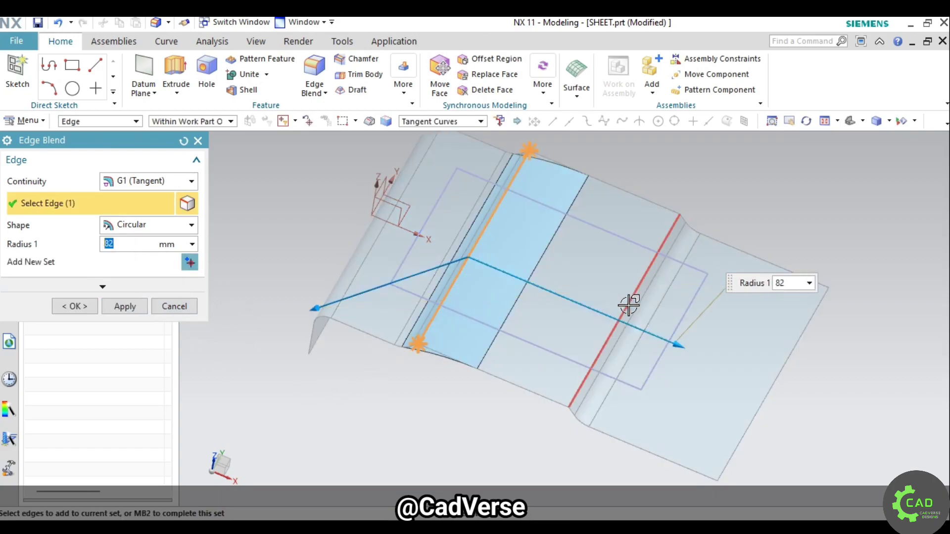
left_click(627, 304)
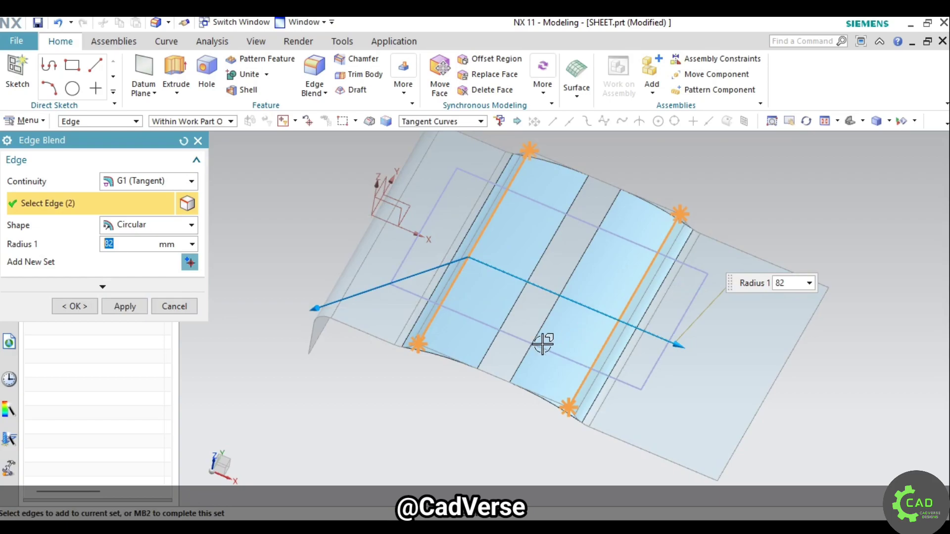
type("2")
left_click(124, 306)
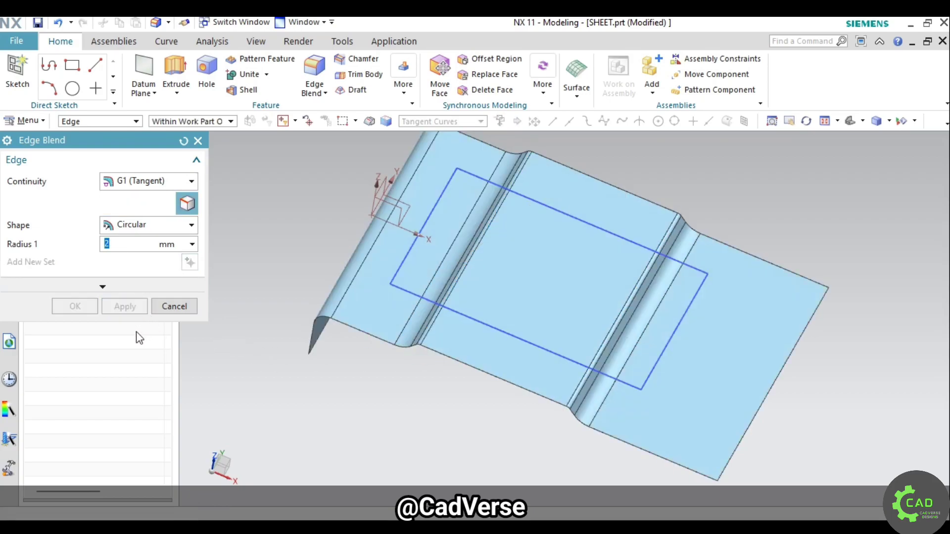
left_click(174, 306)
Offset all 11 sheet faces by 6 mm to create Offset Surface (7)
left_click(25, 121)
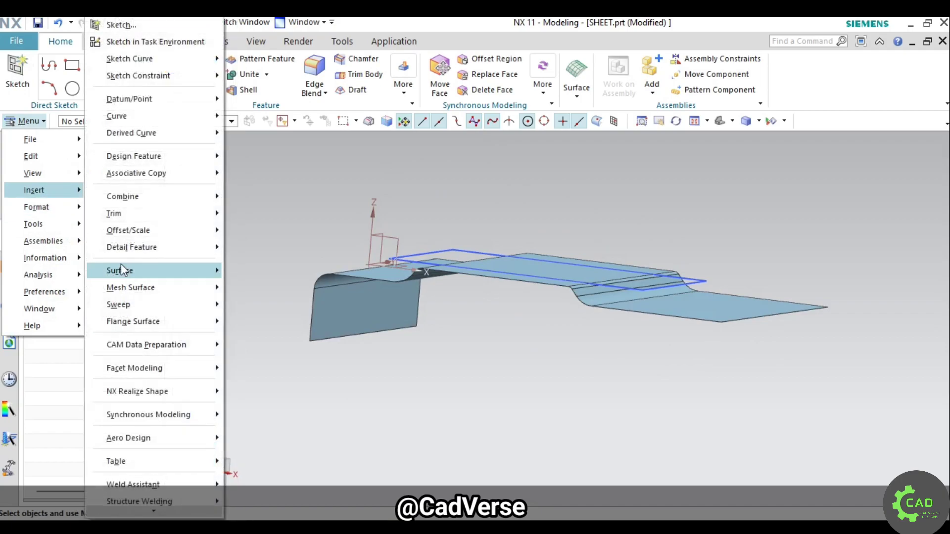
mouse_move(127, 230)
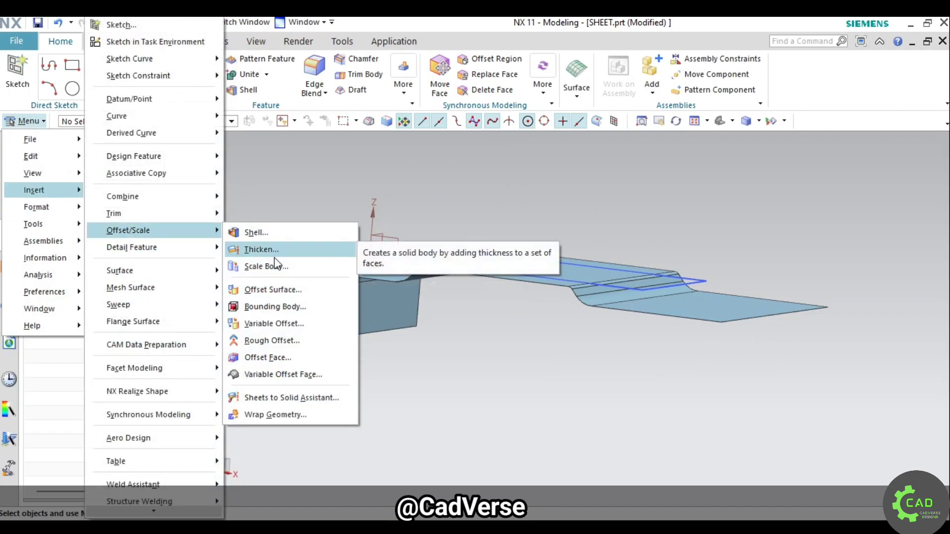
left_click(275, 358)
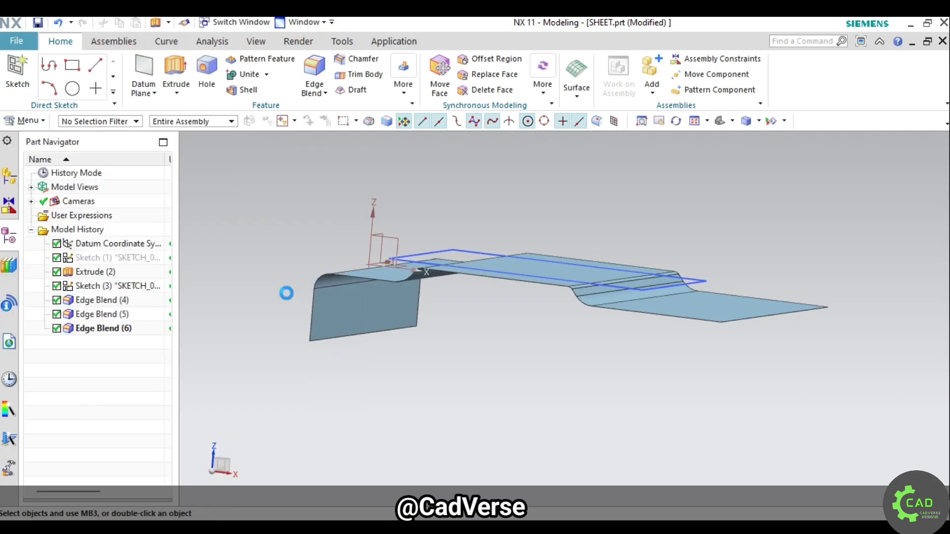
middle_click_drag(391, 377, 384, 296)
left_click(375, 307)
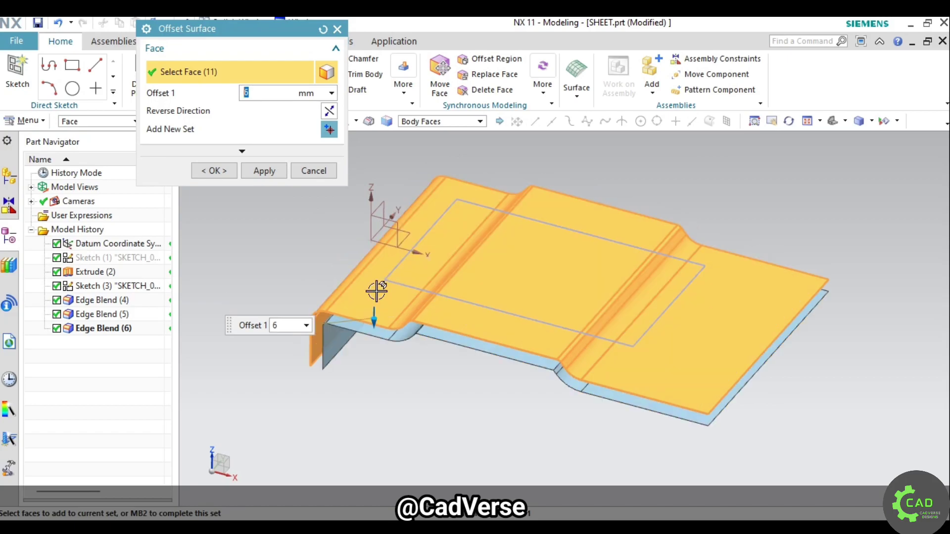
left_click(216, 174)
middle_click_drag(363, 403, 378, 391)
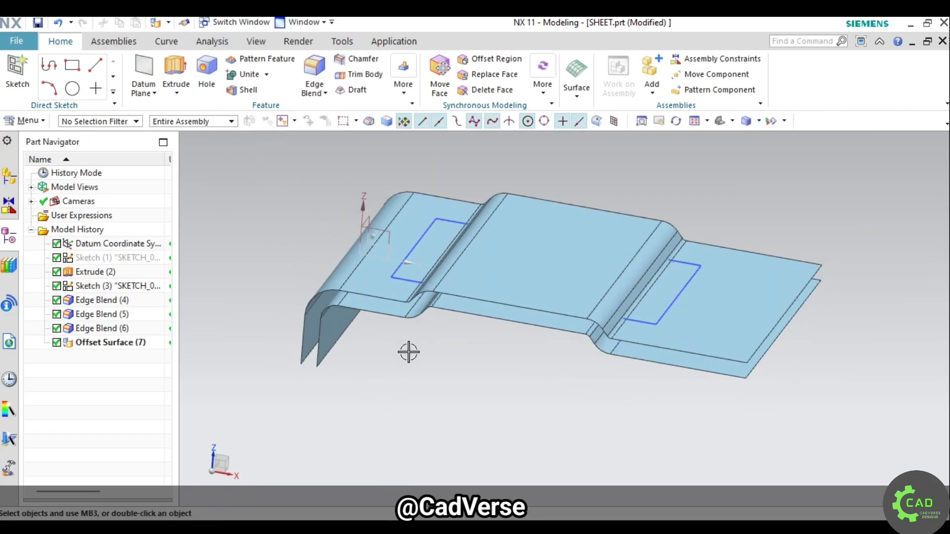
left_click(30, 121)
Project the rectangle onto the offset sheet along Z as Projected Curve (8)
left_click(244, 281)
left_click(180, 43)
left_click(404, 74)
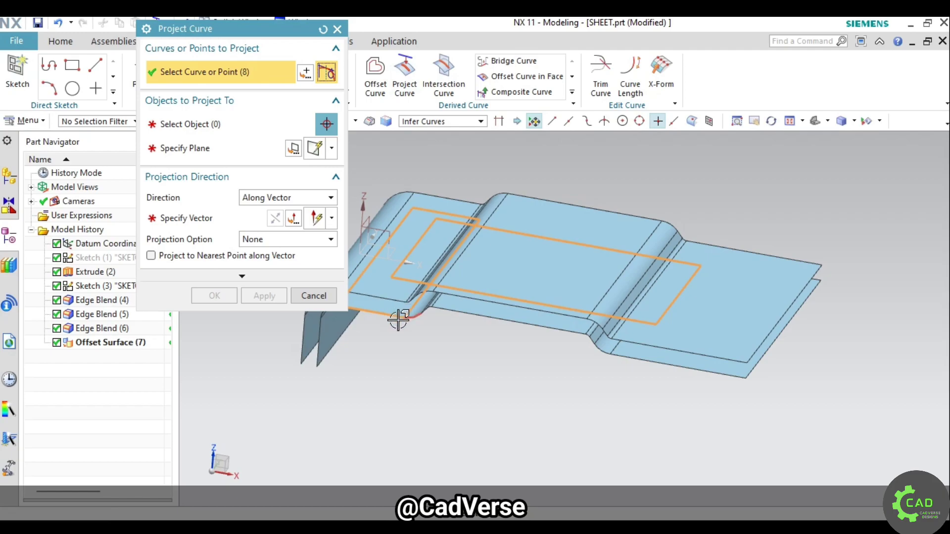
left_click(316, 325)
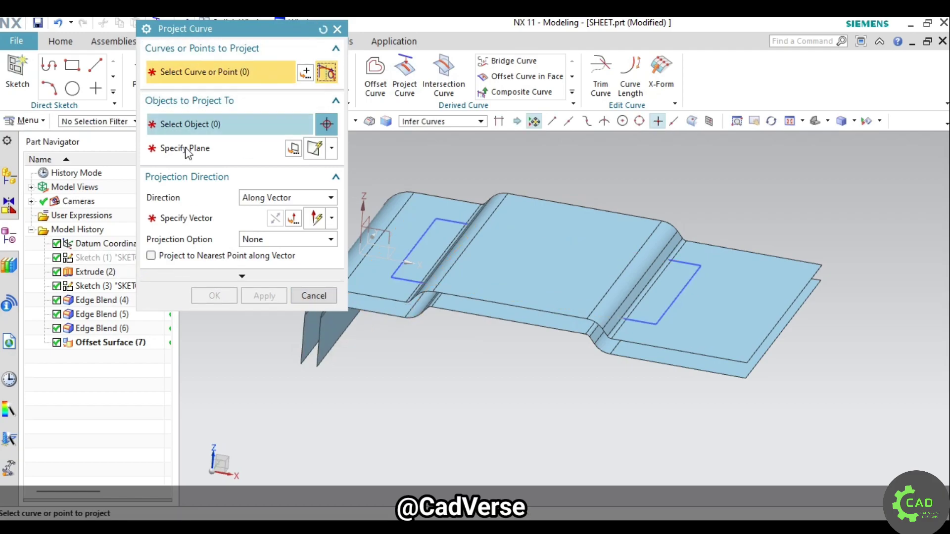
left_click(228, 126)
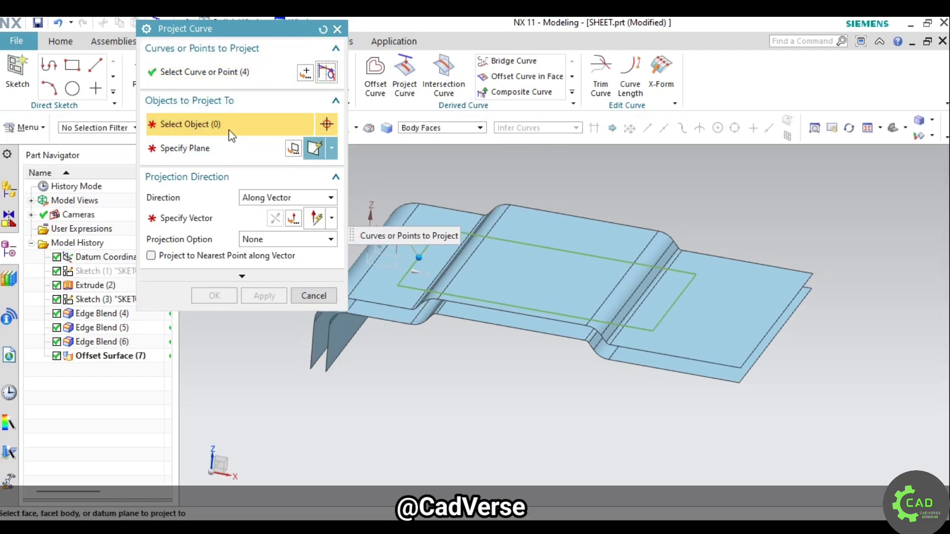
left_click(483, 346)
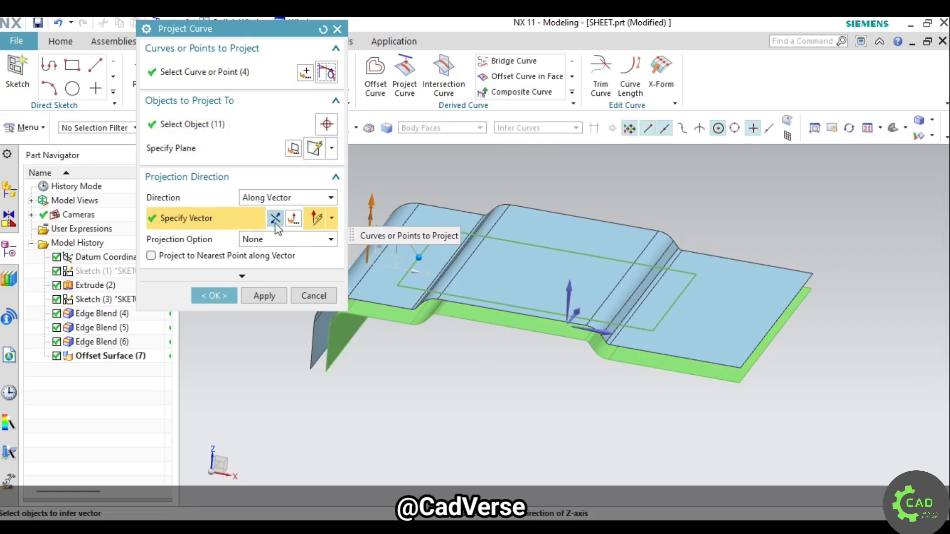
left_click(222, 292)
Hide the original rectangle sketch (3)
mouse_move(378, 356)
middle_mouse_down()
mouse_move(403, 361)
mouse_move(402, 372)
middle_mouse_up()
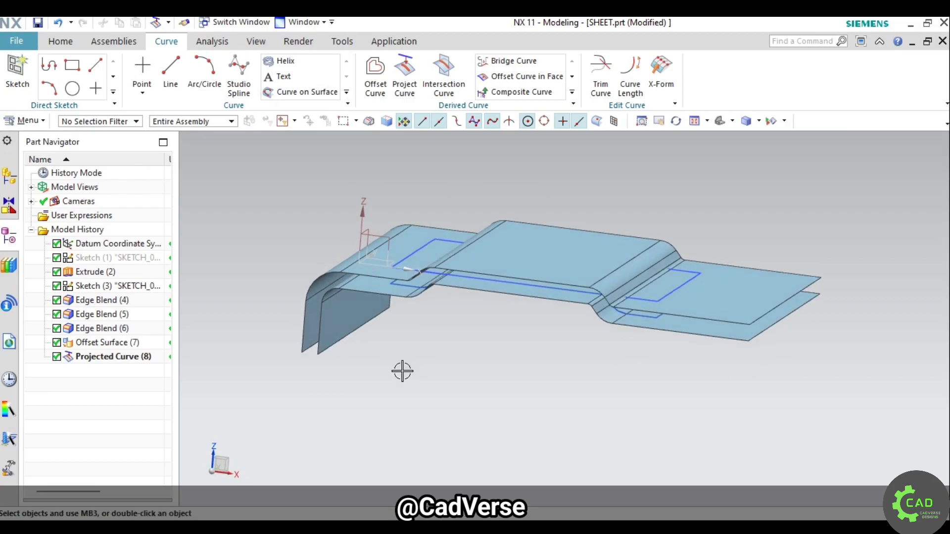
right_click(96, 286)
left_click(128, 163)
Extrude the projected outline symmetrically 20 mm and hide Projected Curve (8)
scroll(158, 84, "up", 1)
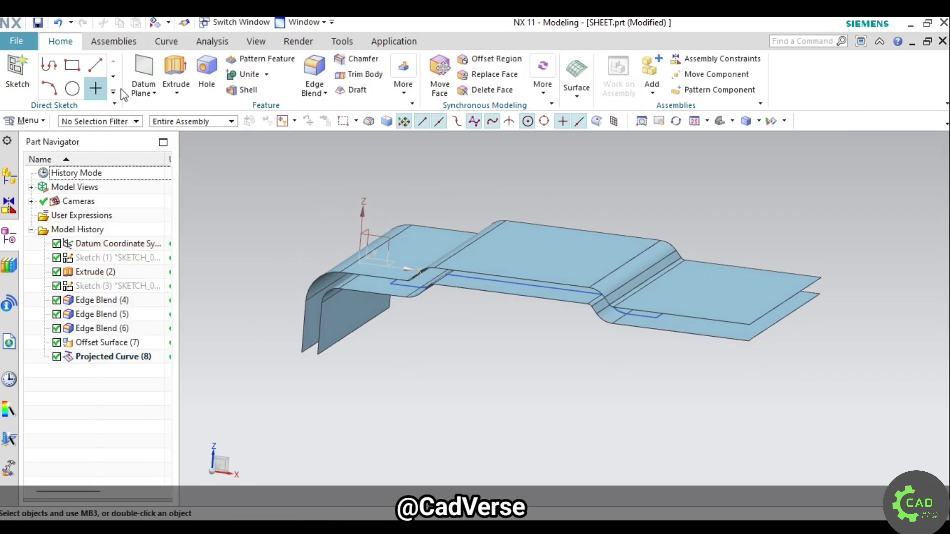
left_click(168, 70)
left_click(111, 359)
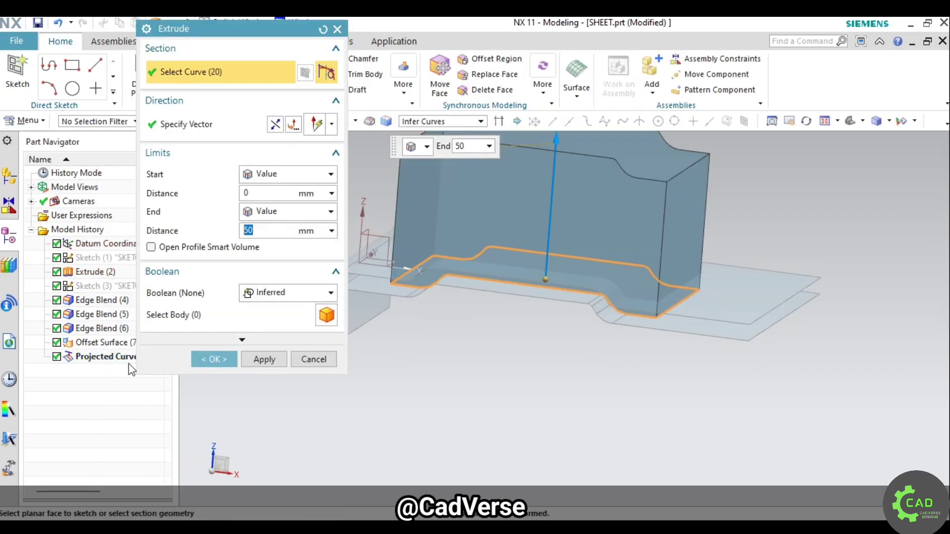
left_click(292, 174)
left_click(277, 208)
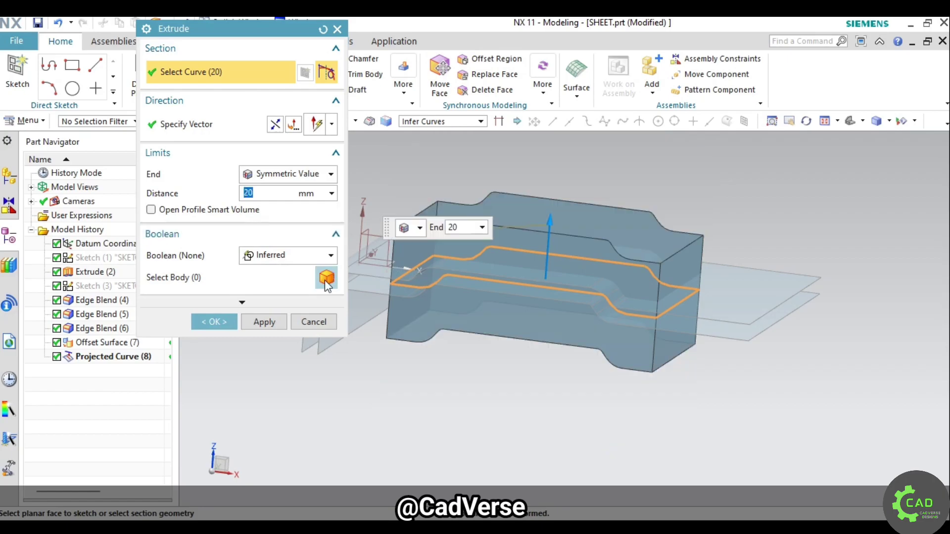
left_click(214, 322)
middle_click_drag(604, 365, 269, 396)
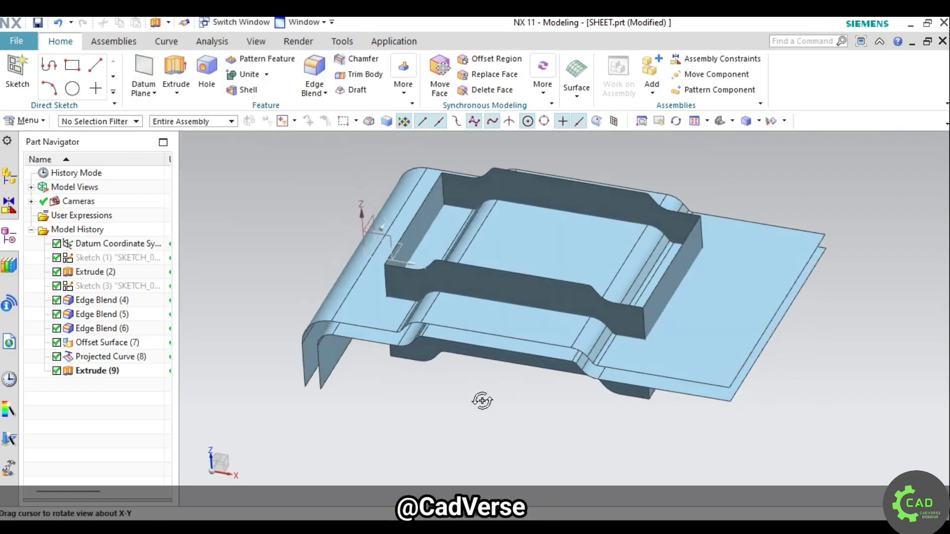
right_click(128, 358)
left_click(212, 354)
middle_click_drag(213, 355, 390, 399)
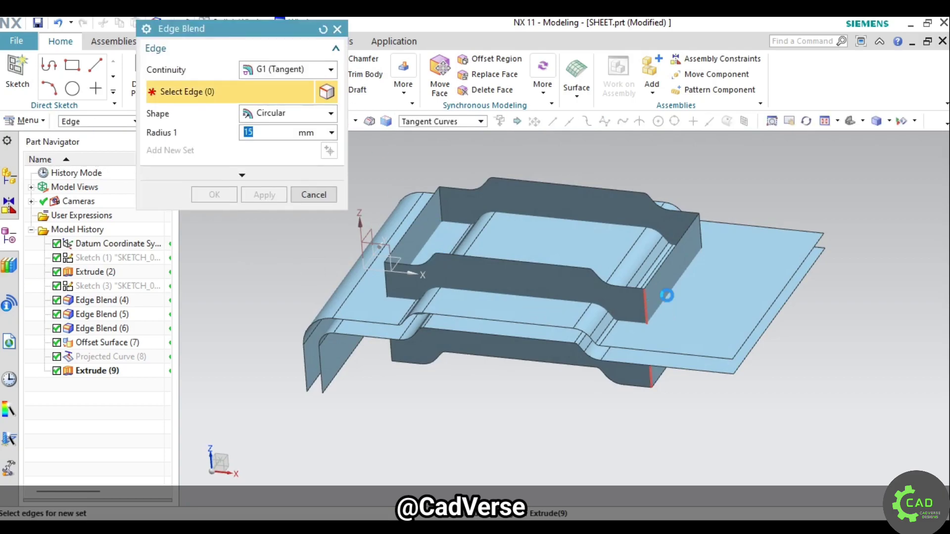
Round the solid's four vertical corner edges at 15 mm
left_click(646, 307)
left_click(700, 233)
left_click(439, 223)
left_click(387, 282)
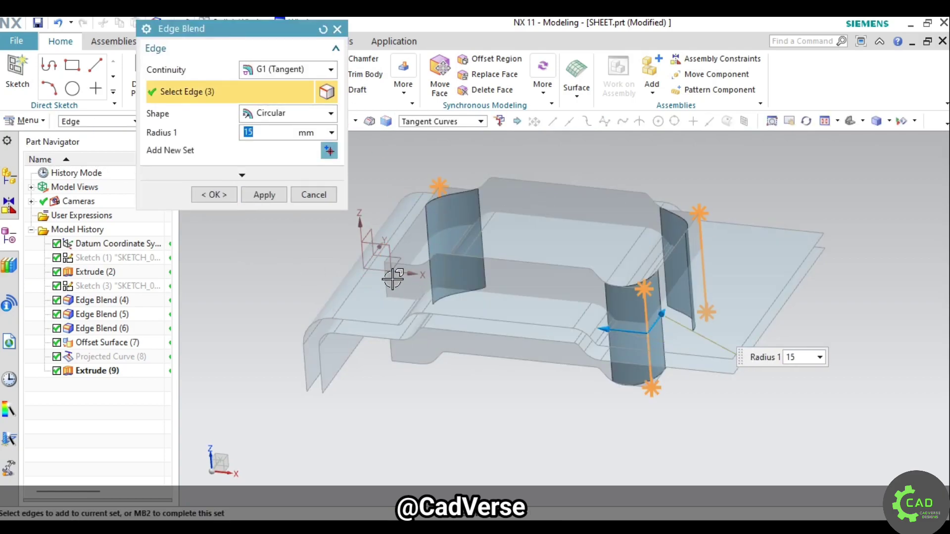
left_click(234, 195)
middle_click_drag(361, 382, 380, 366)
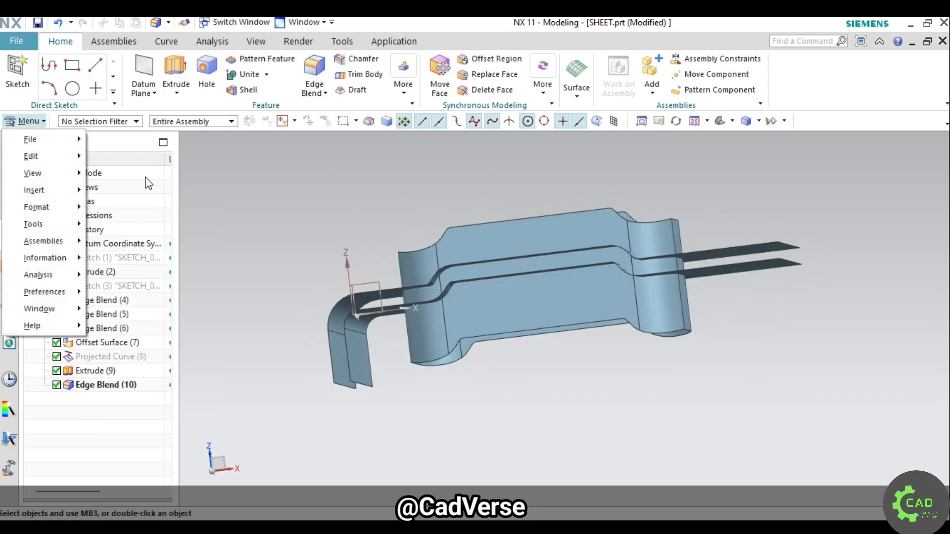
Trim the sheets against the extruded solid with Make Corner, creating Trim and Extend (11)
left_click(403, 74)
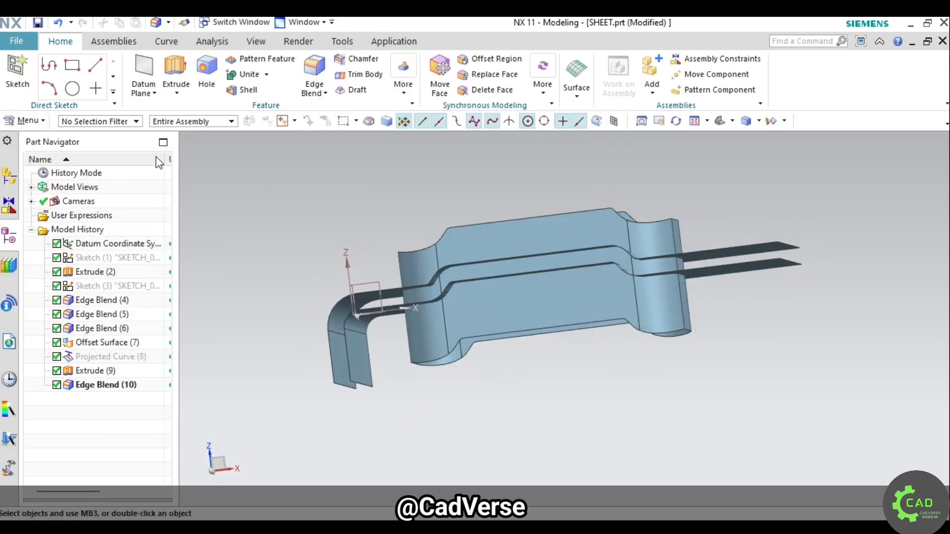
left_click(25, 120)
mouse_move(114, 213)
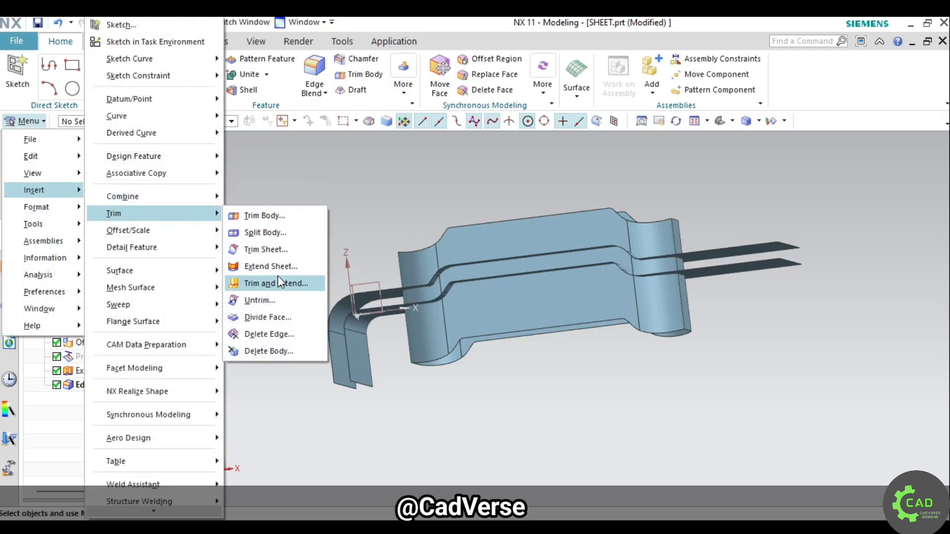
left_click(278, 283)
middle_click_drag(426, 277, 426, 343)
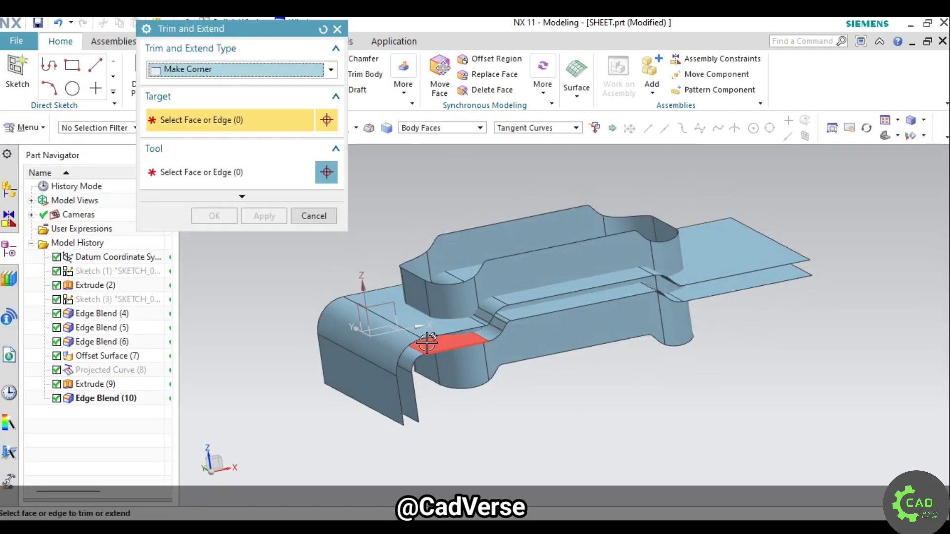
scroll(426, 342, "up", 2)
left_click(431, 313)
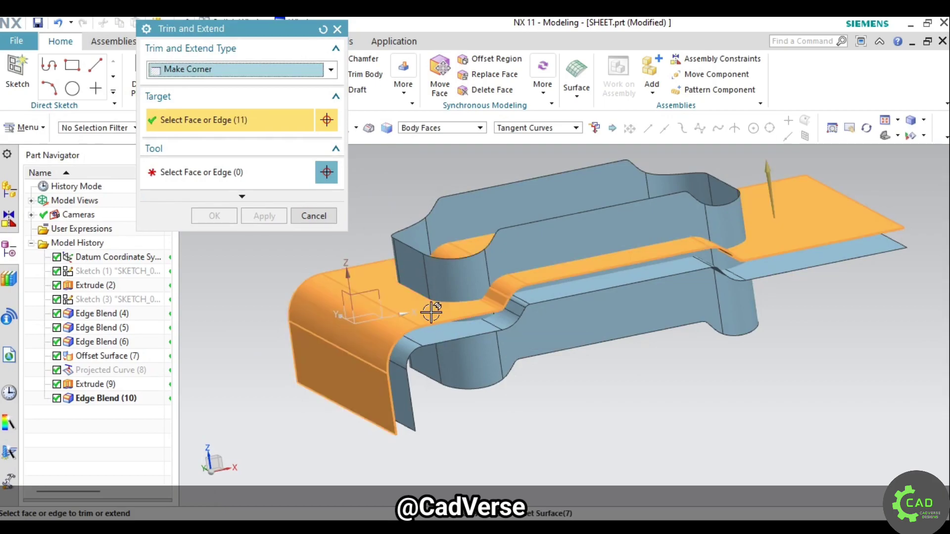
middle_click(431, 313)
left_click(586, 242)
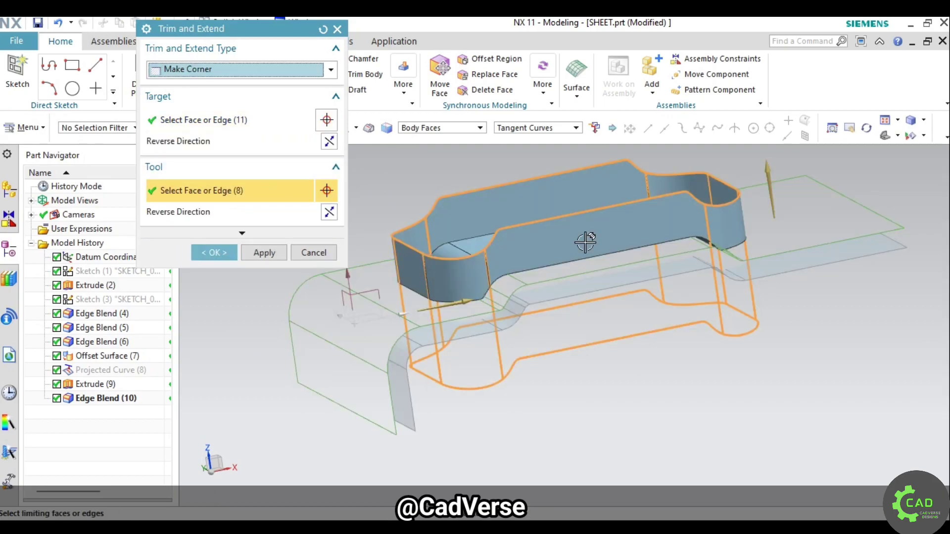
left_click(324, 218)
left_click(329, 143)
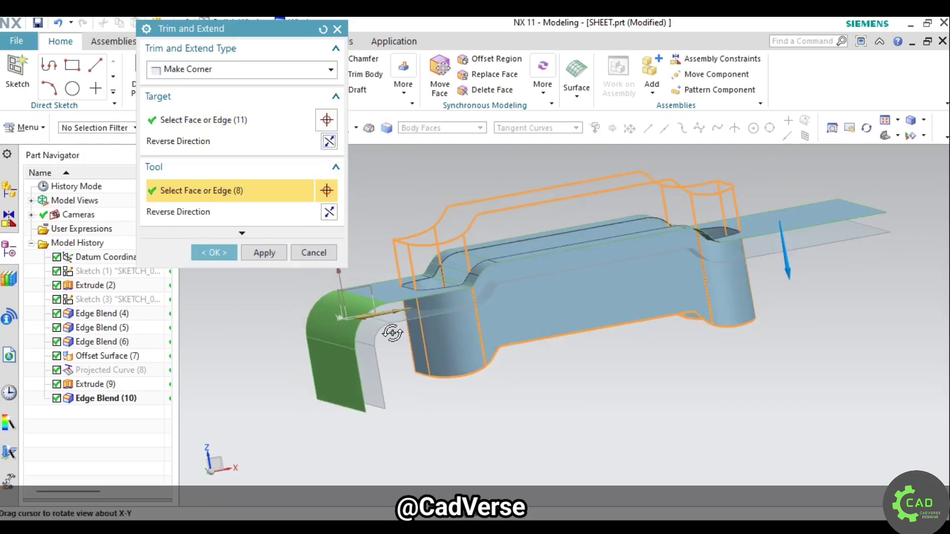
middle_click(308, 262)
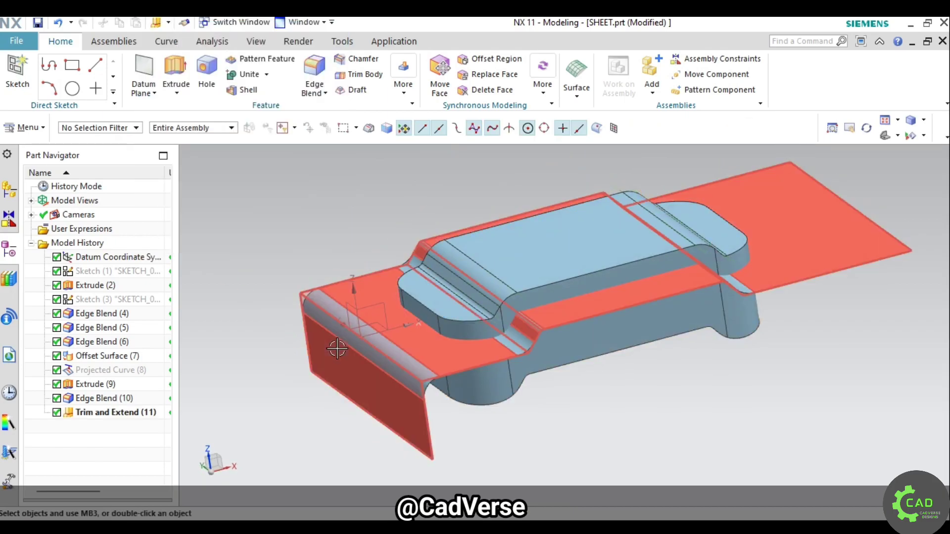
Make a second Make Corner trim between the embossed body and the sheet, Trim and Extend (12)
left_click(156, 22)
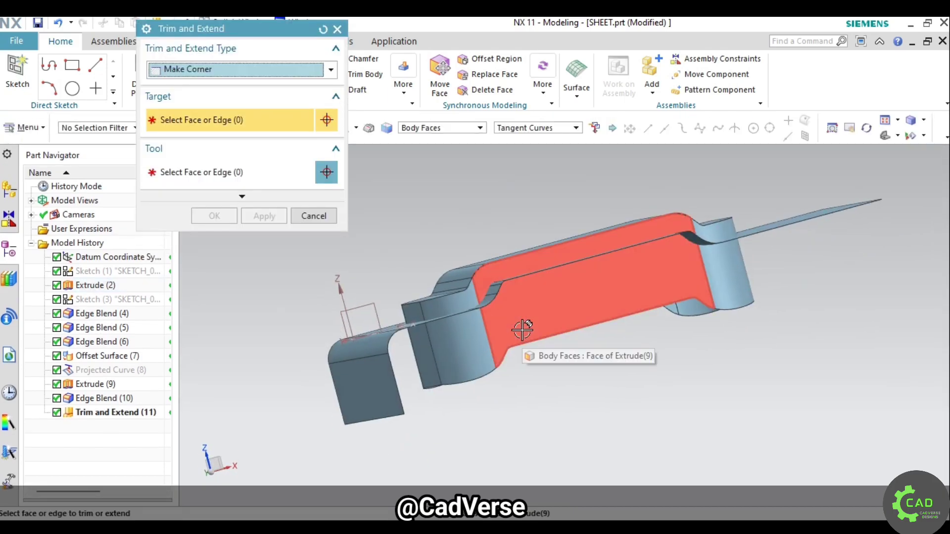
left_click(520, 329)
left_click(405, 342)
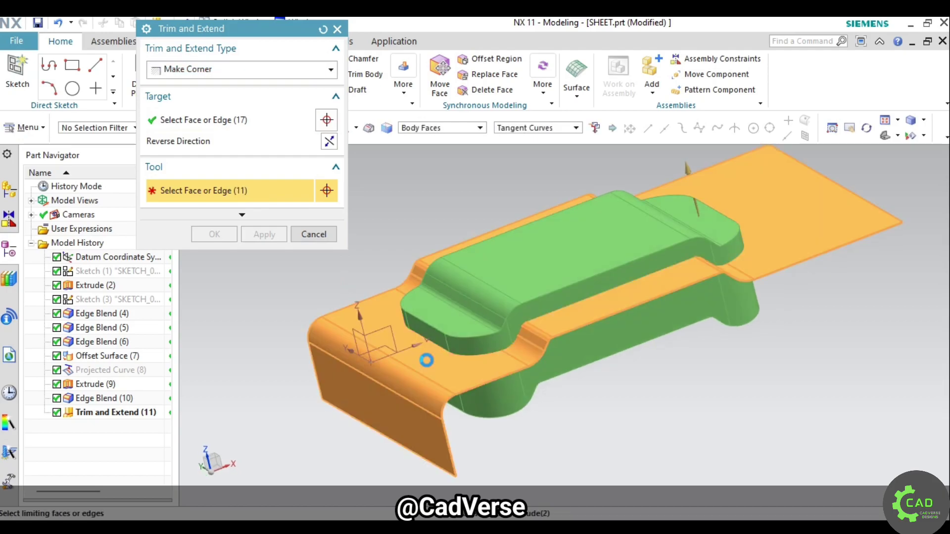
middle_click(231, 254)
middle_click_drag(223, 269, 292, 285)
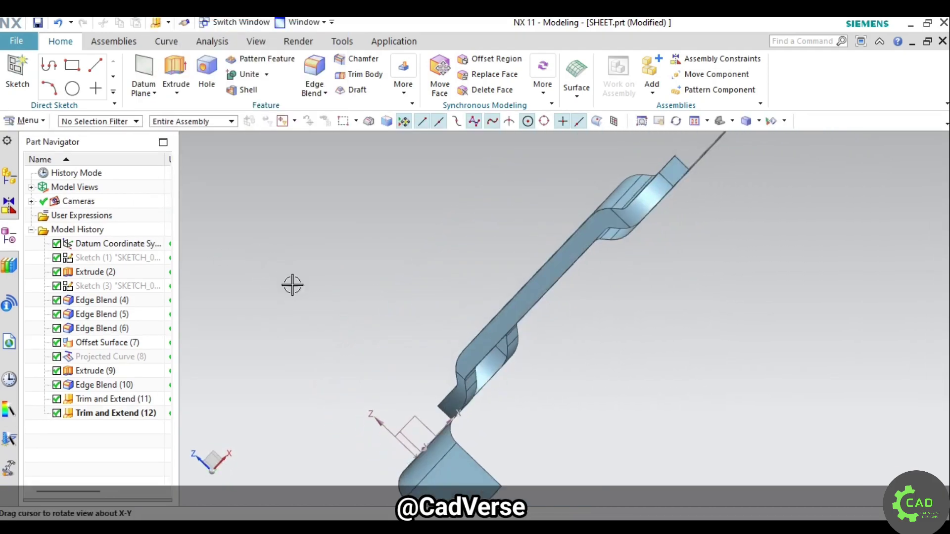
Blend the two edge chains around the pad's base at 2 mm, creating Edge Blend (13) and (14)
key("Home")
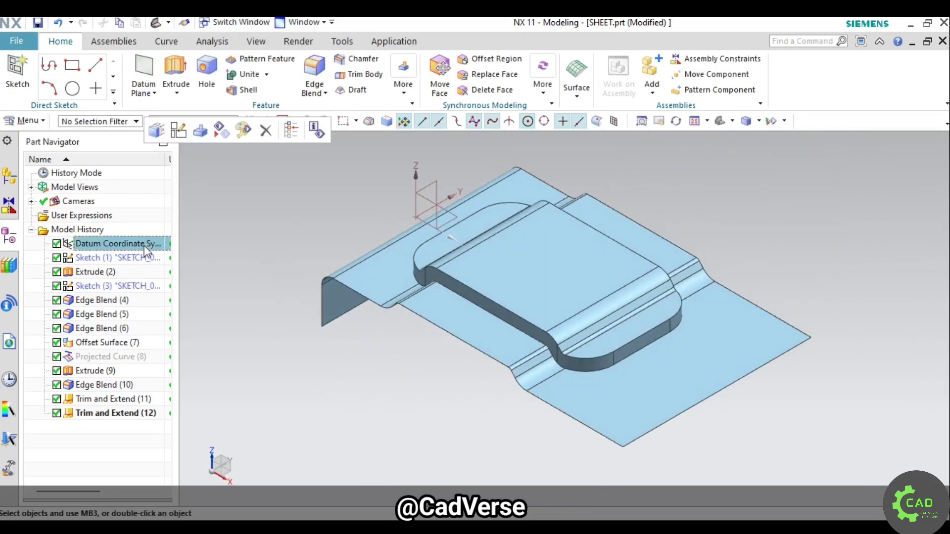
mouse_move(372, 394)
middle_mouse_down()
mouse_move(394, 390)
mouse_move(393, 381)
middle_mouse_up()
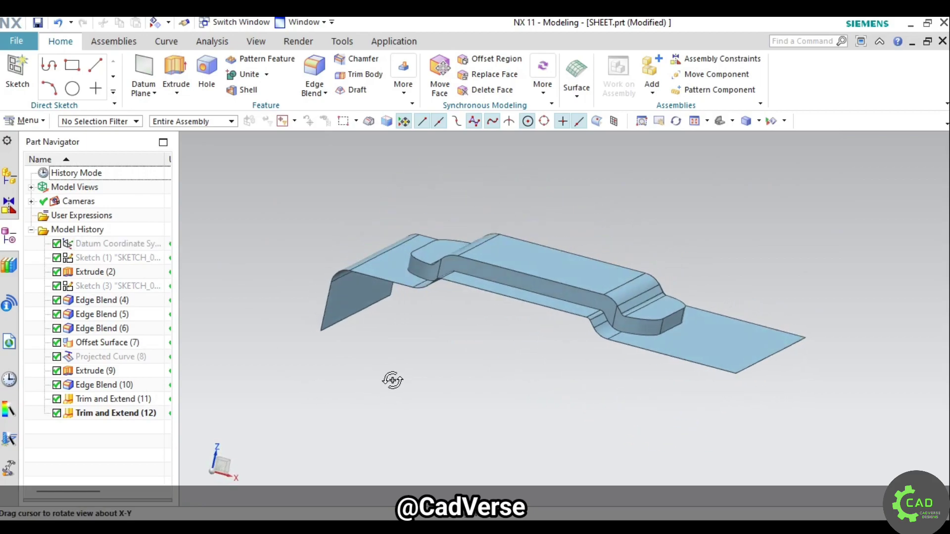
key("Home")
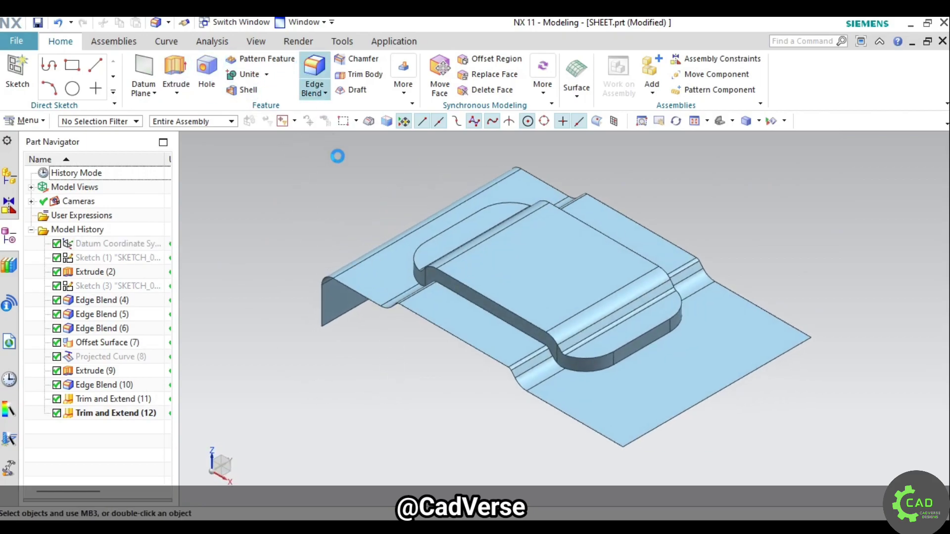
left_click(495, 297)
left_click(272, 198)
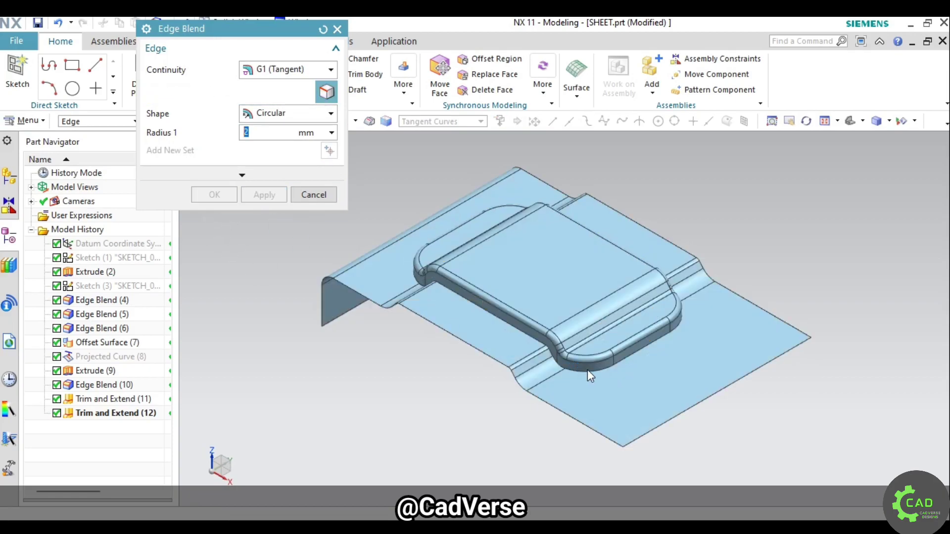
left_click(278, 201)
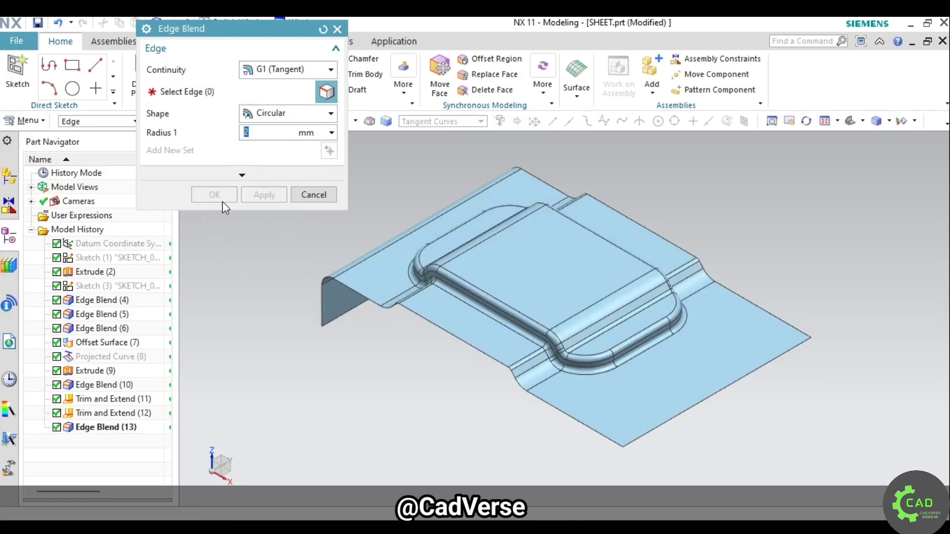
left_click(314, 194)
Inspect the rounded pad edges from side, trimetric and lower angles
mouse_move(376, 347)
middle_mouse_down()
mouse_move(400, 372)
mouse_move(437, 376)
mouse_move(411, 348)
mouse_move(418, 358)
middle_mouse_up()
key("ctrl+alt+r")
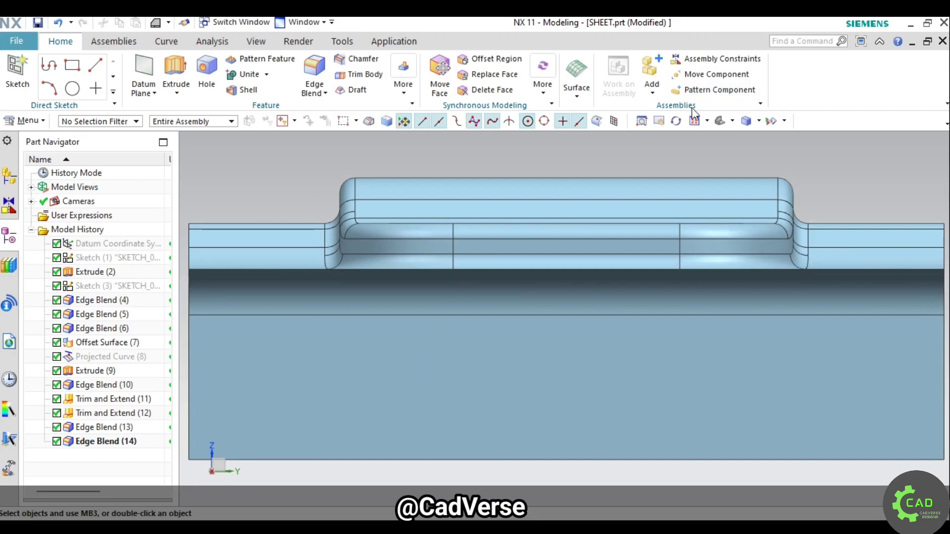
left_click(642, 122)
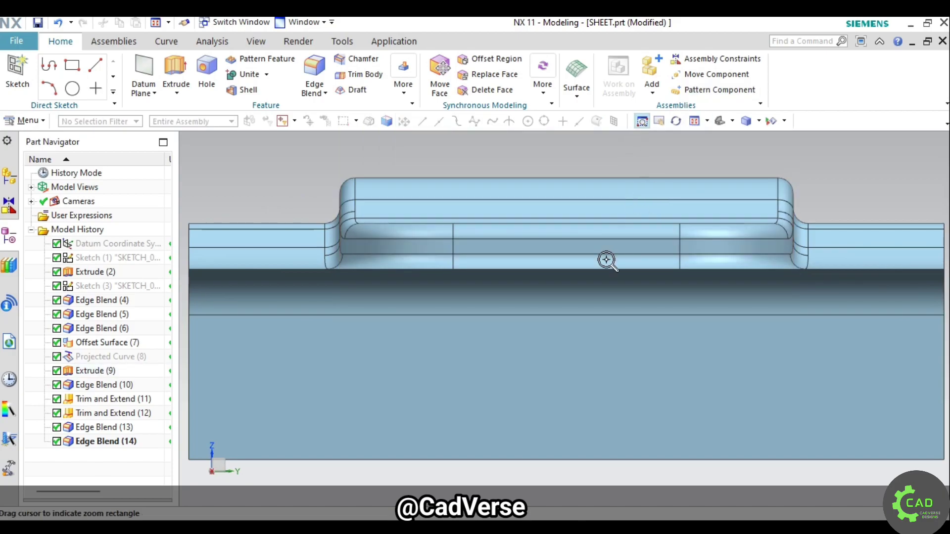
key("Home")
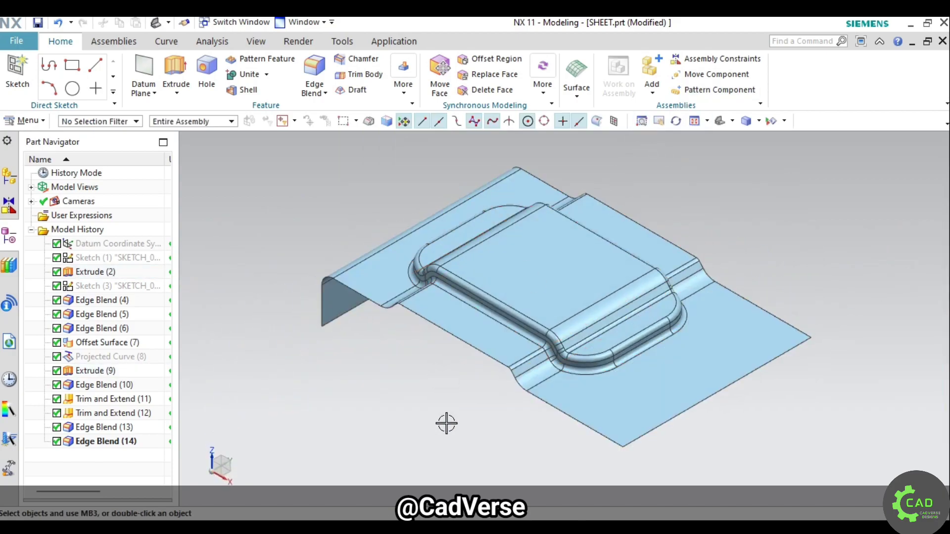
mouse_move(405, 403)
middle_mouse_down()
mouse_move(479, 397)
mouse_move(284, 142)
middle_mouse_up()
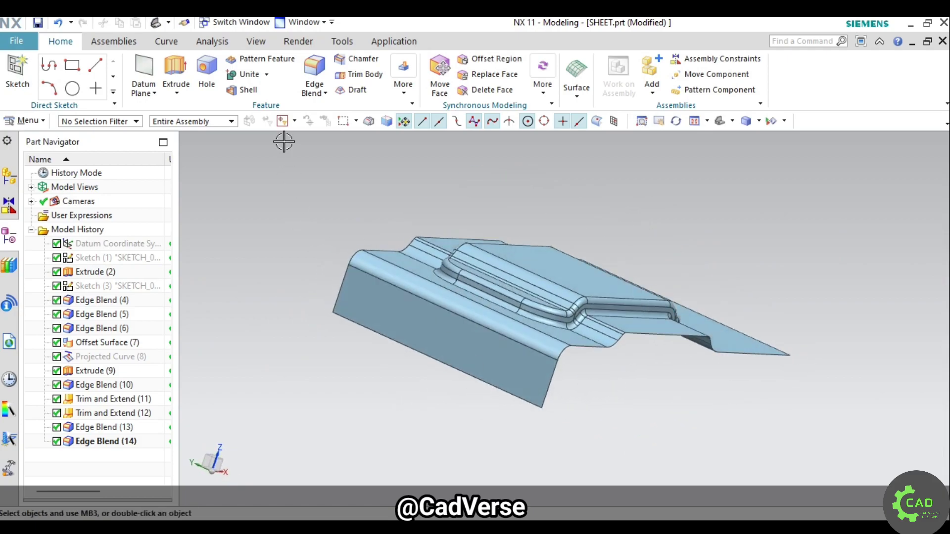
Start a new sketch on the flange face and place two hole circles
left_click(28, 121)
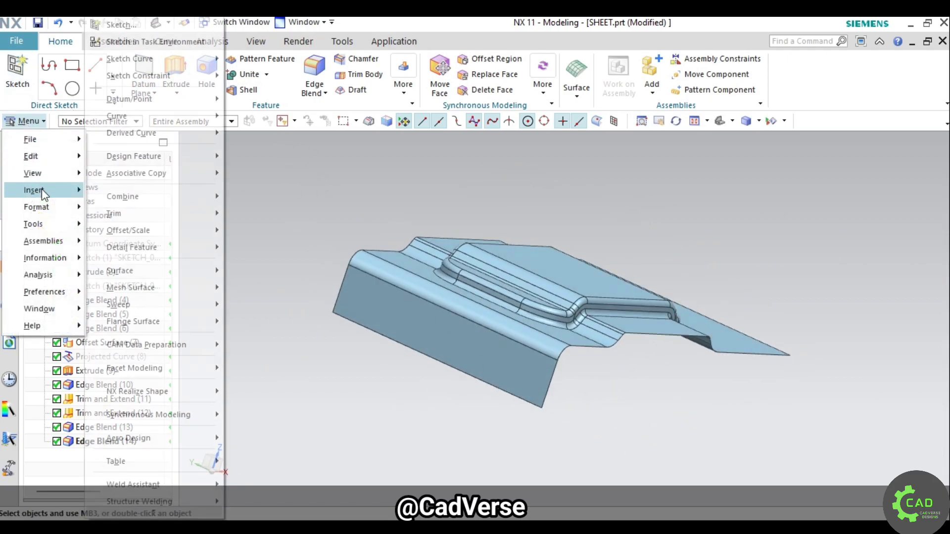
left_click(186, 42)
left_click(43, 122)
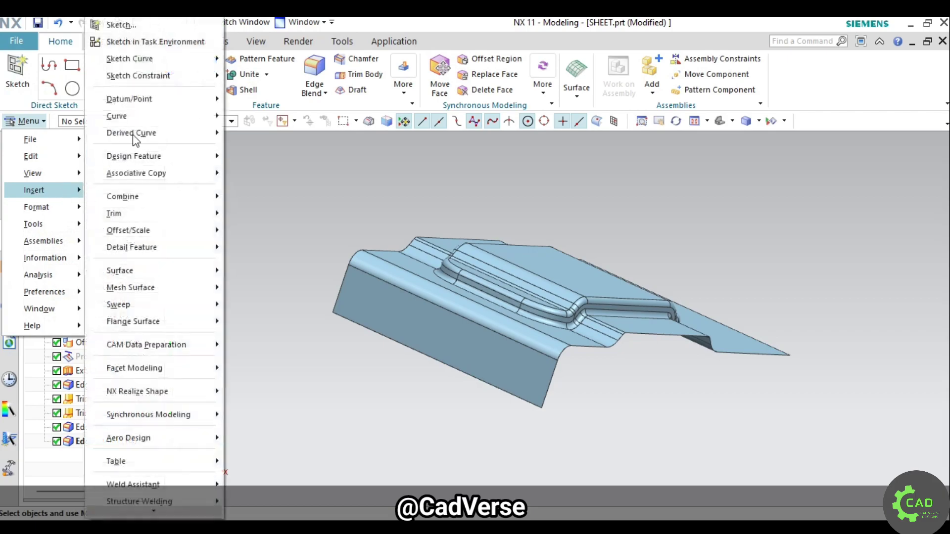
left_click(158, 42)
left_click(541, 377)
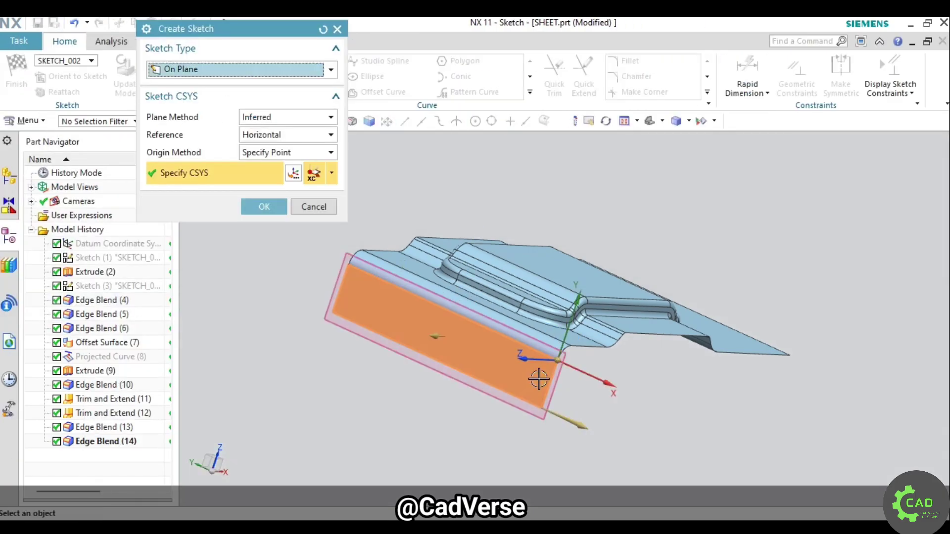
left_click(263, 206)
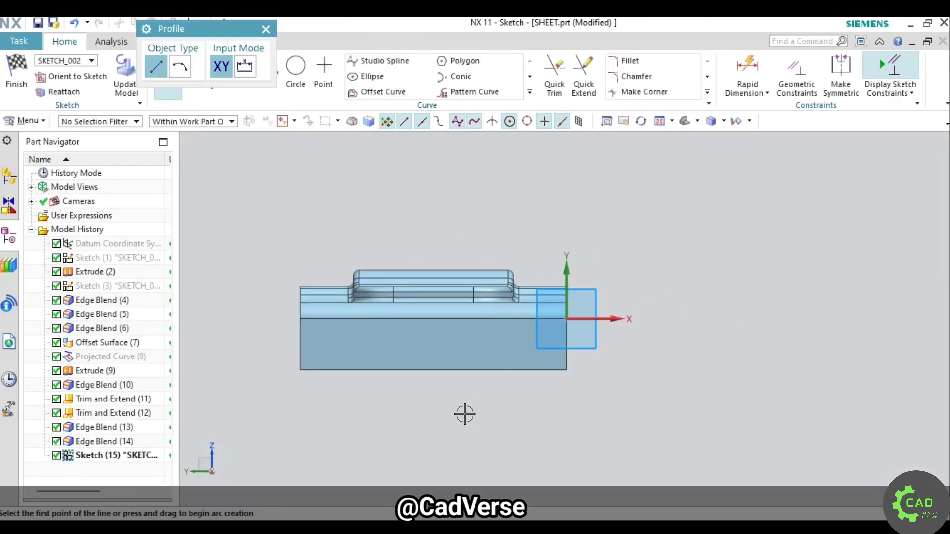
scroll(465, 415, "up", 1)
key("o")
left_click(336, 324)
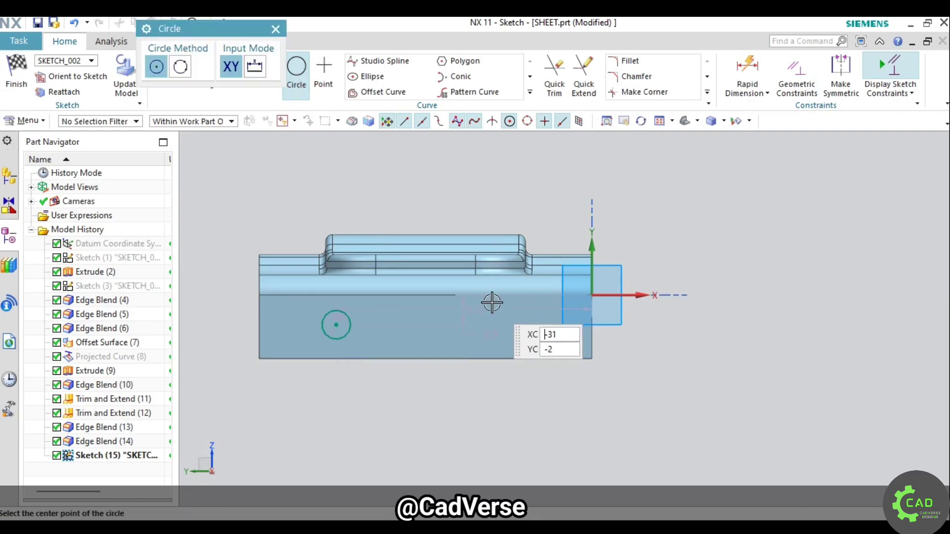
left_click(524, 324)
left_click(276, 29)
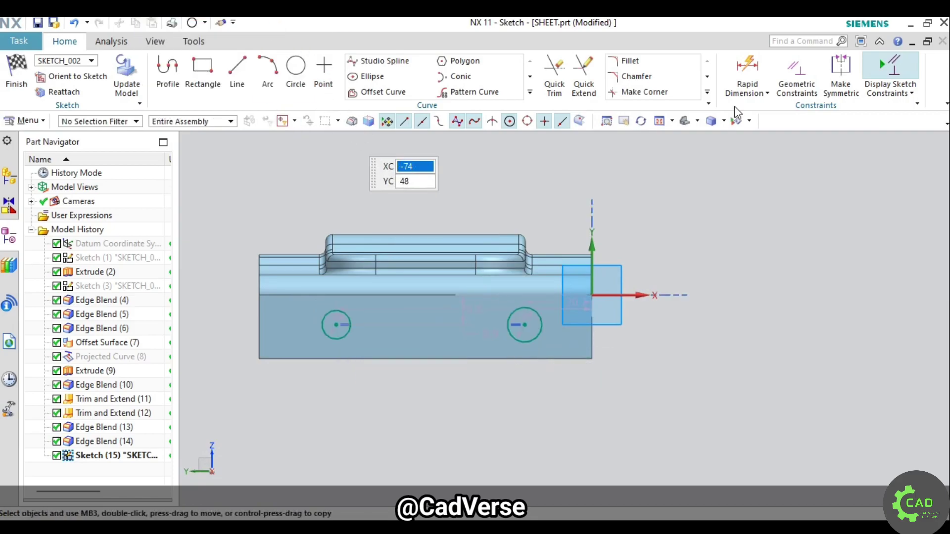
Enable continuous auto dimensioning and set the right circle's diameter to 7
left_click(911, 94)
left_click(873, 283)
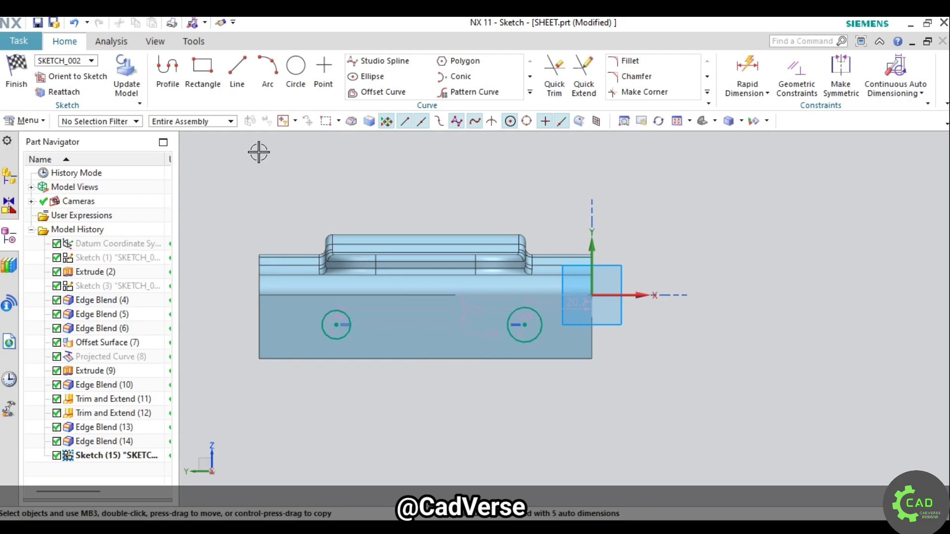
left_click(759, 56)
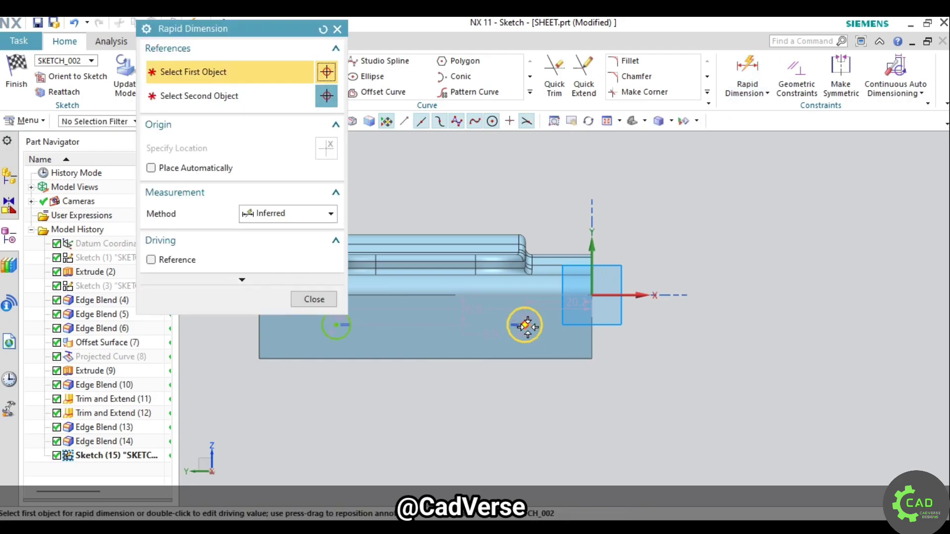
left_click(525, 325)
left_click(595, 426)
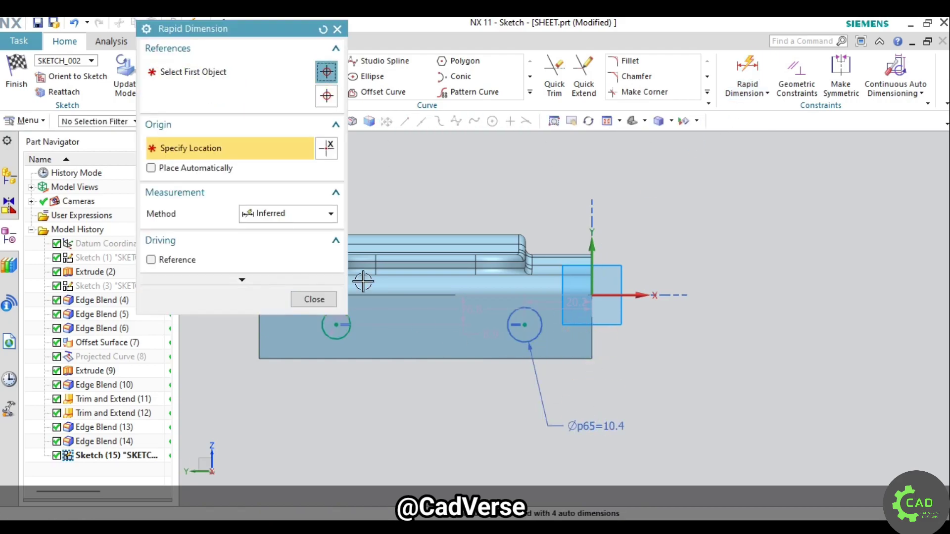
left_click(312, 214)
left_click(308, 213)
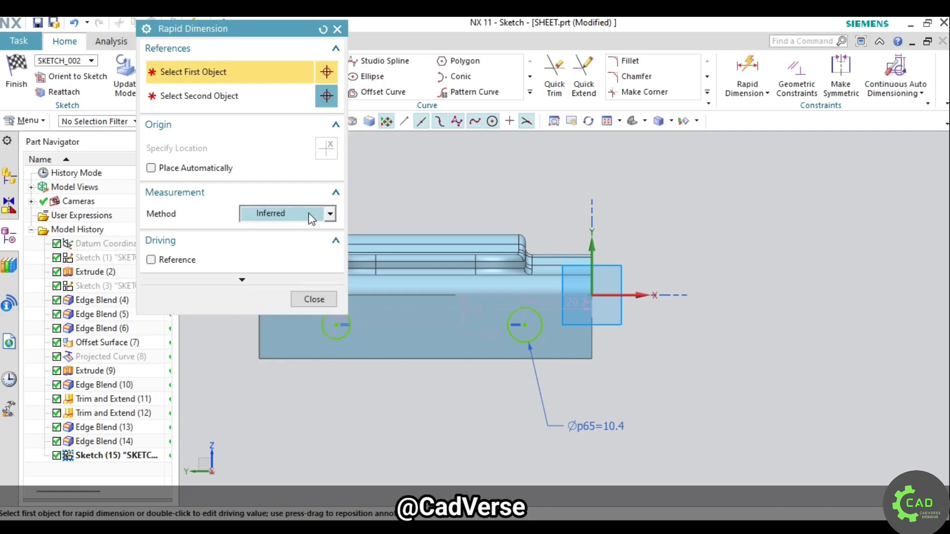
left_click(314, 298)
double_click(594, 425)
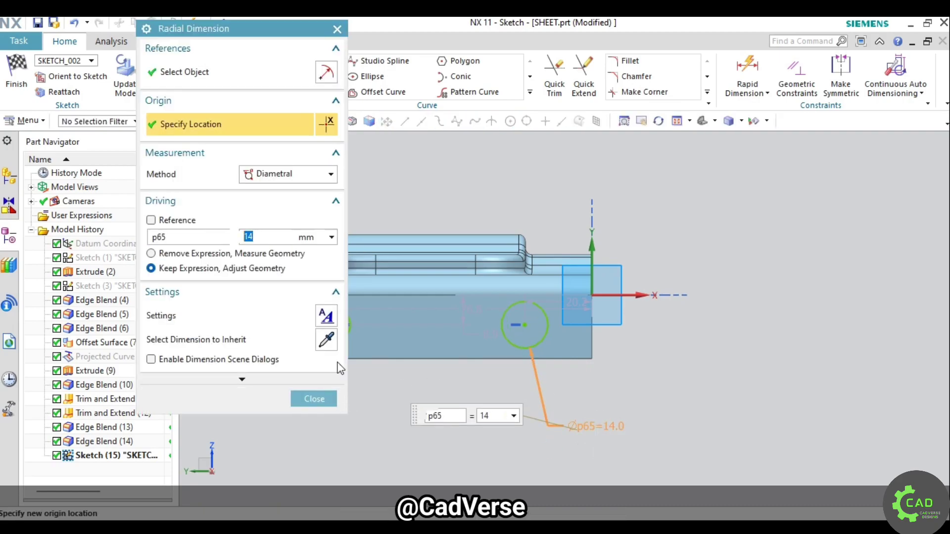
type("7")
left_click(316, 400)
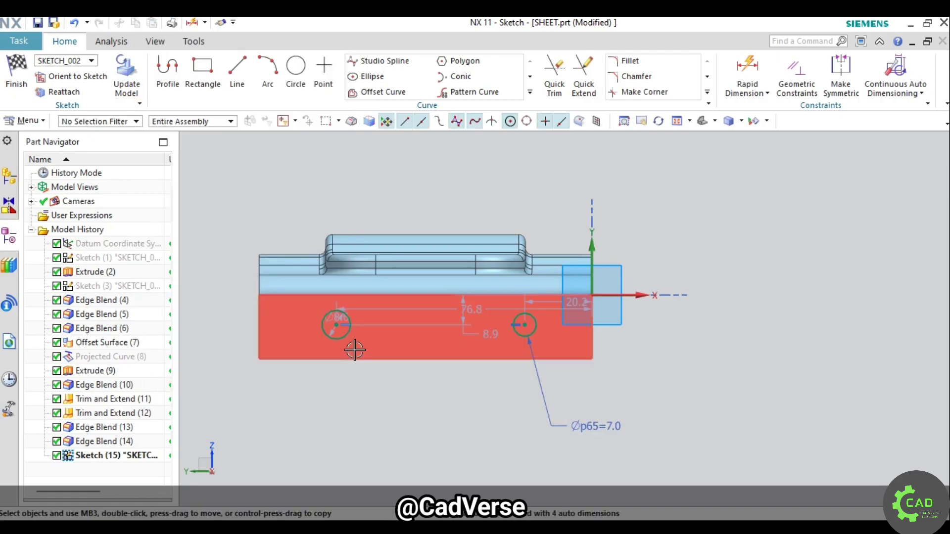
Make both circles equal radius and space their centres 70 apart
key("c")
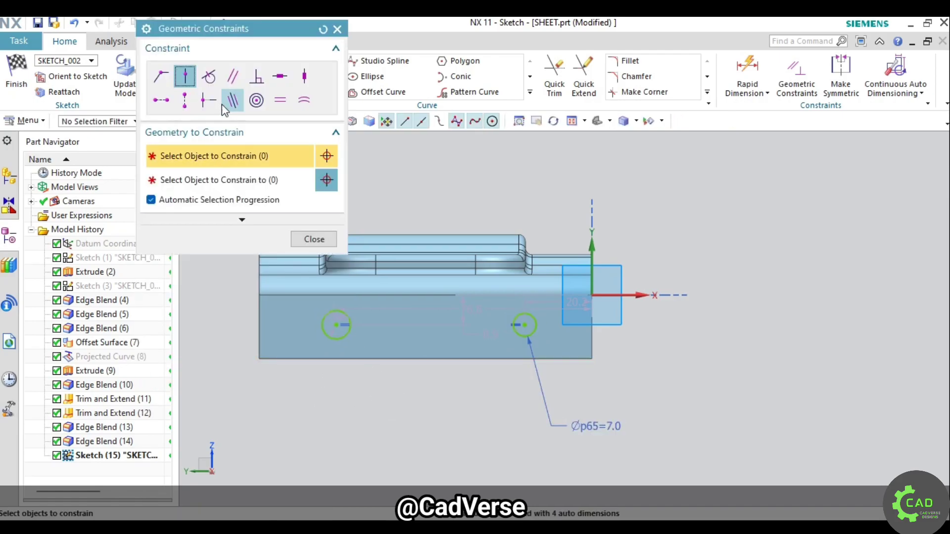
left_click(304, 100)
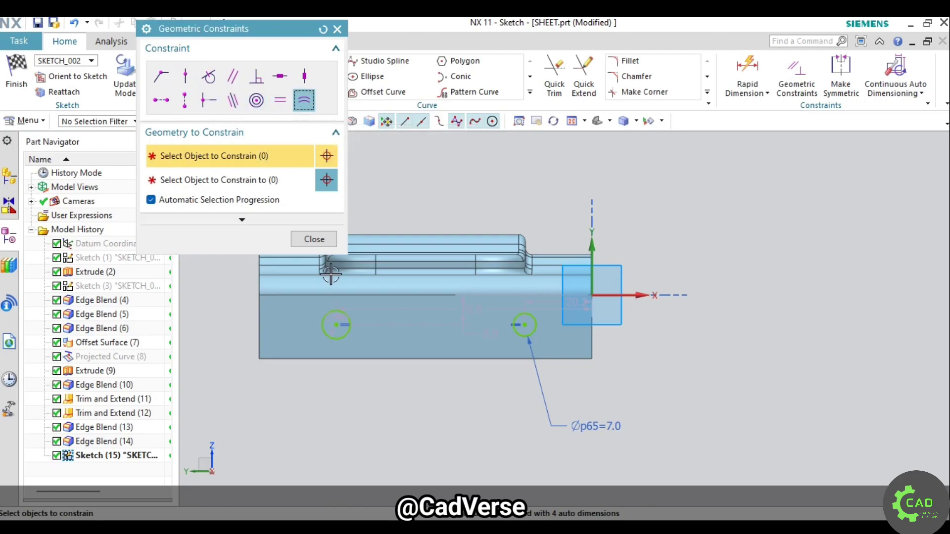
left_click(526, 310)
left_click(296, 239)
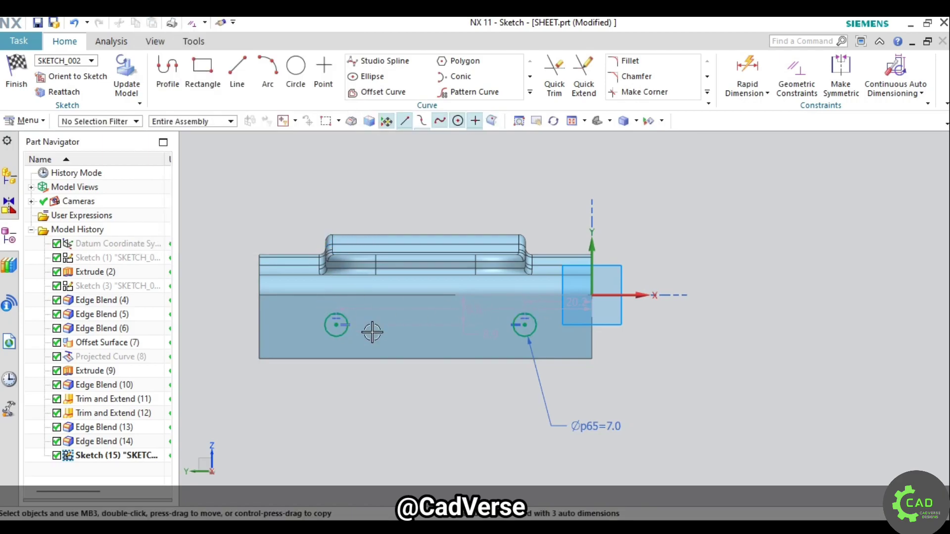
scroll(371, 333, "up", 2)
left_click(747, 72)
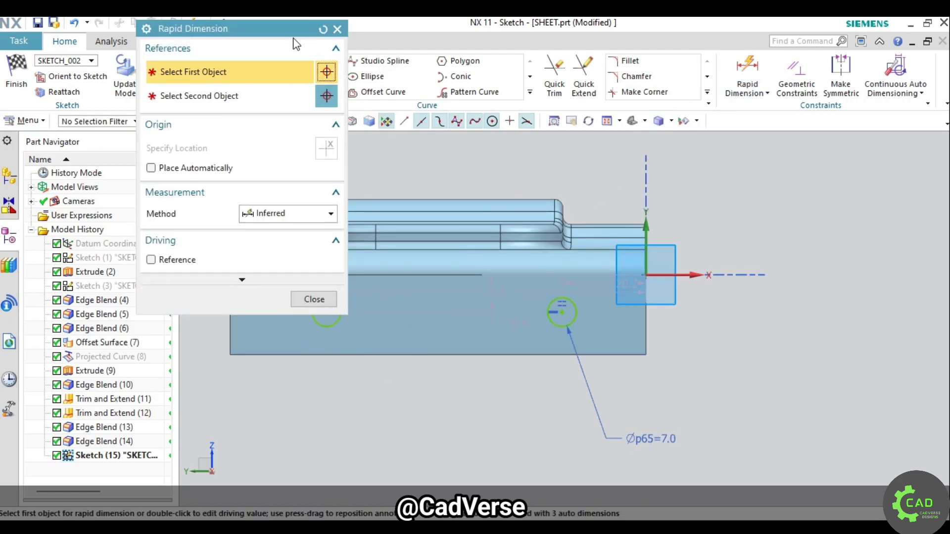
left_click(338, 317)
left_click(561, 312)
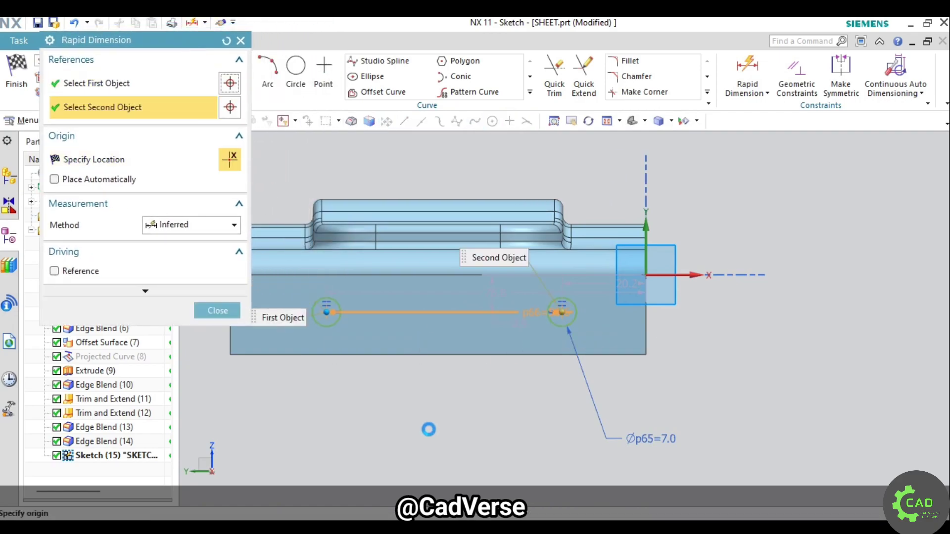
left_click(457, 448)
type("70")
key("Return")
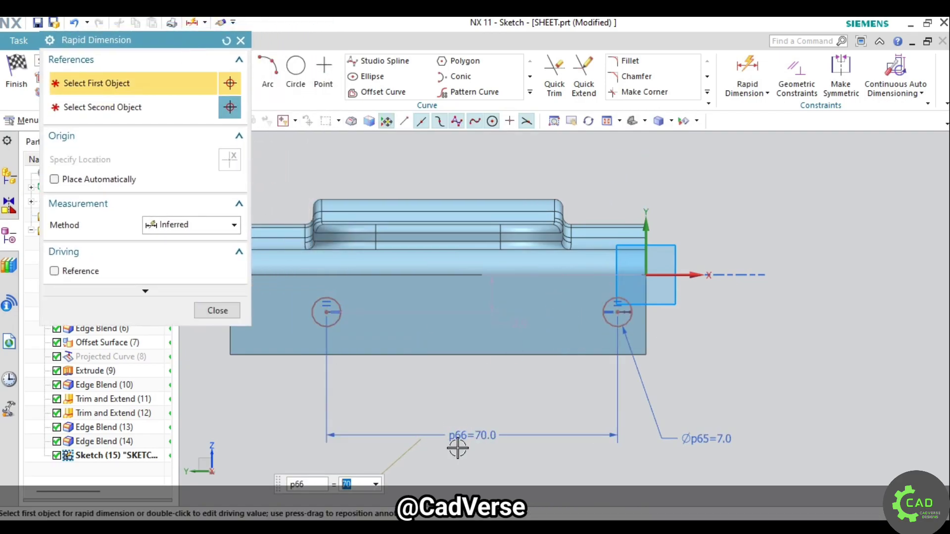
Locate the right circle 15 from the right edge and 10 from the bottom edge
left_click(617, 312)
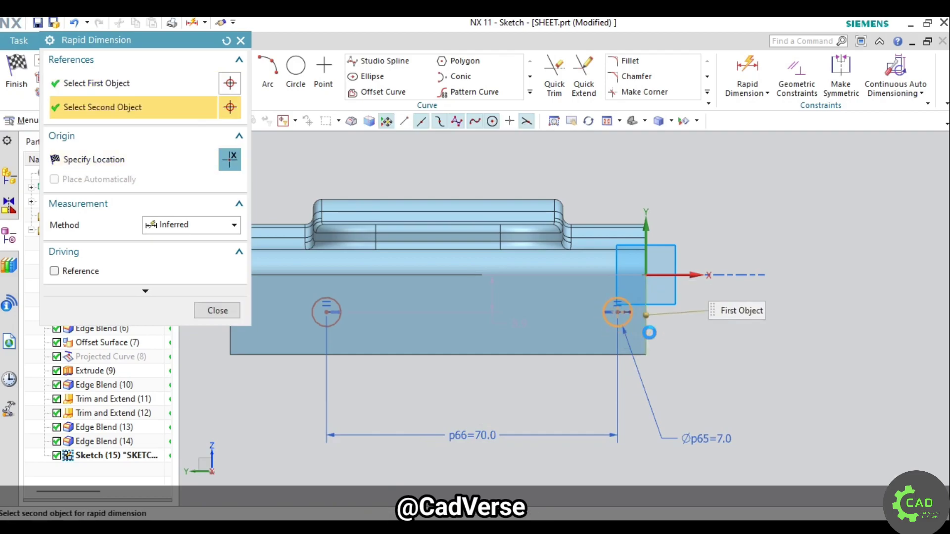
left_click(645, 297)
left_click(693, 357)
type("15")
key("Return")
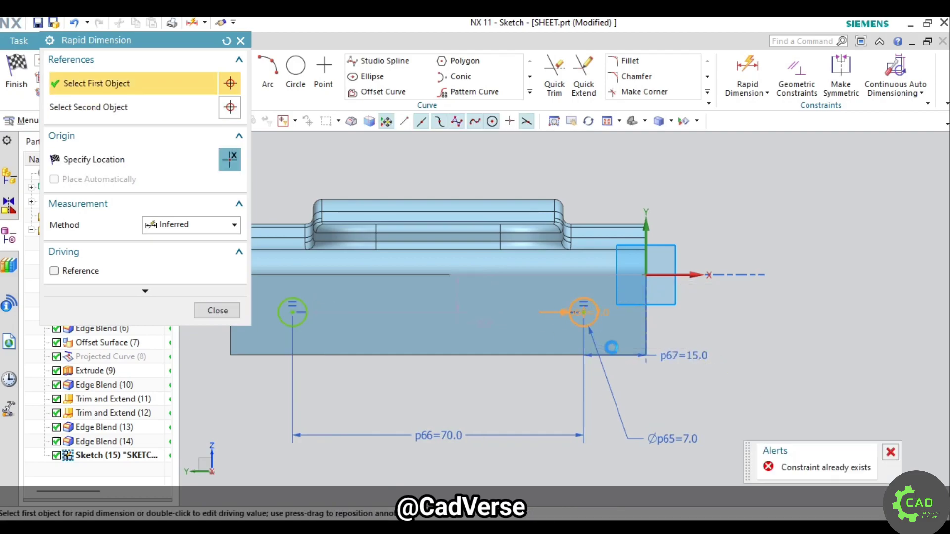
left_click(584, 312)
left_click(646, 314)
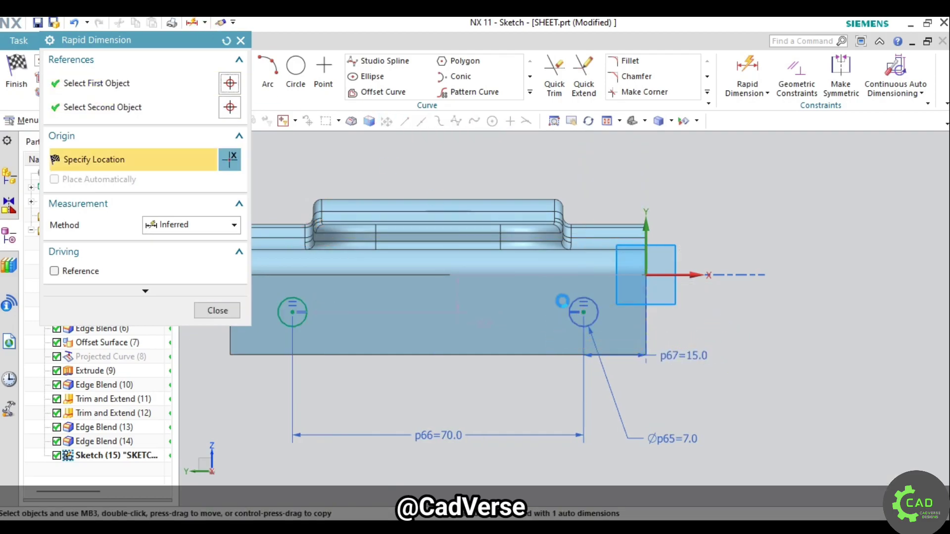
left_click(632, 352)
left_click(584, 313)
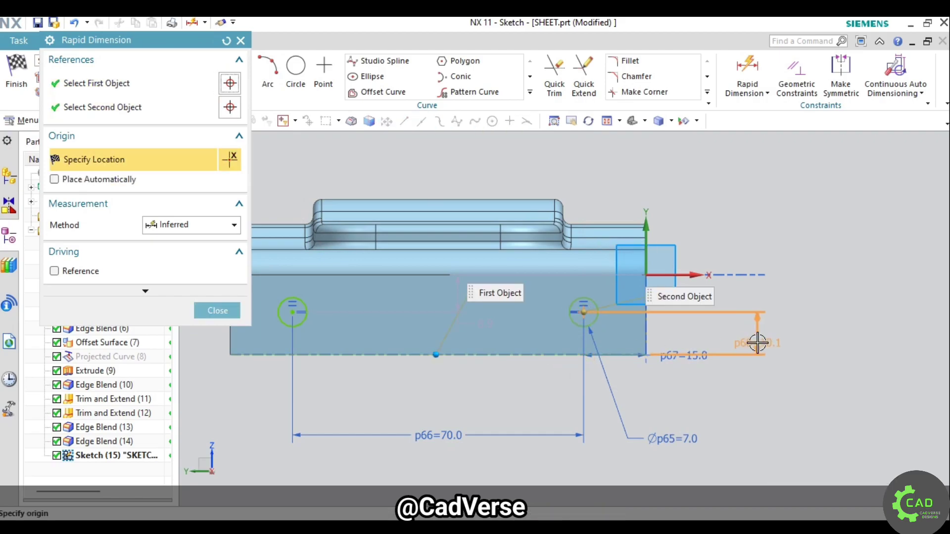
left_click(757, 341)
key("ctrl+q")
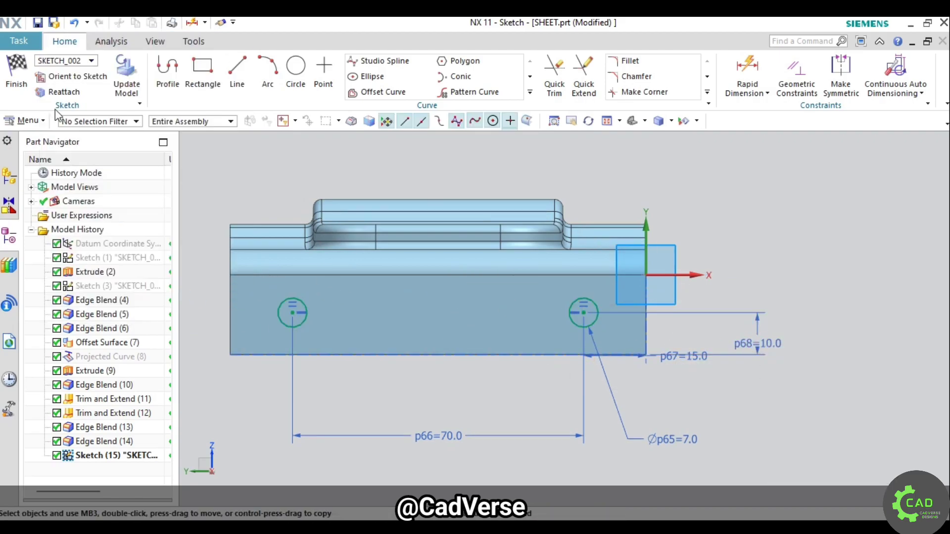
Trim the sheet body with both Ø7 circles as boundaries to cut the flange holes
left_click(403, 79)
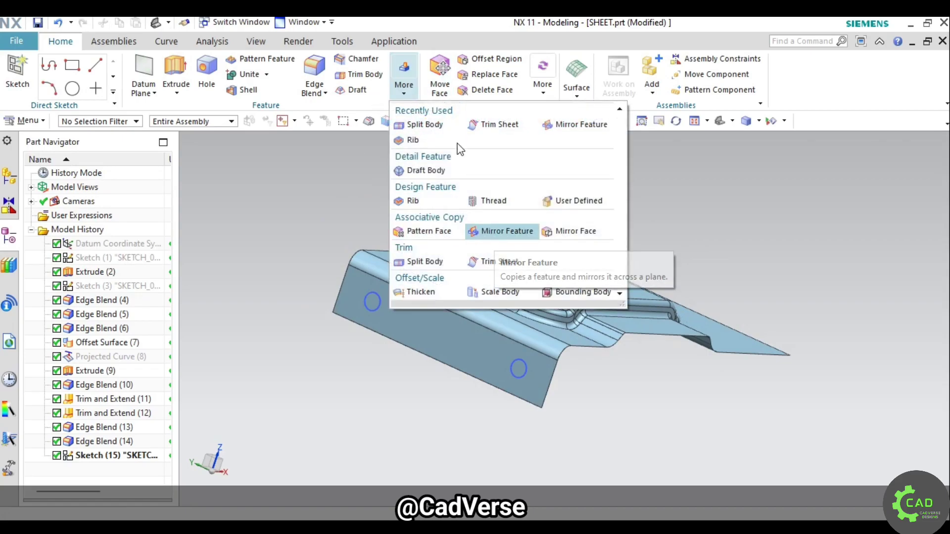
left_click(482, 261)
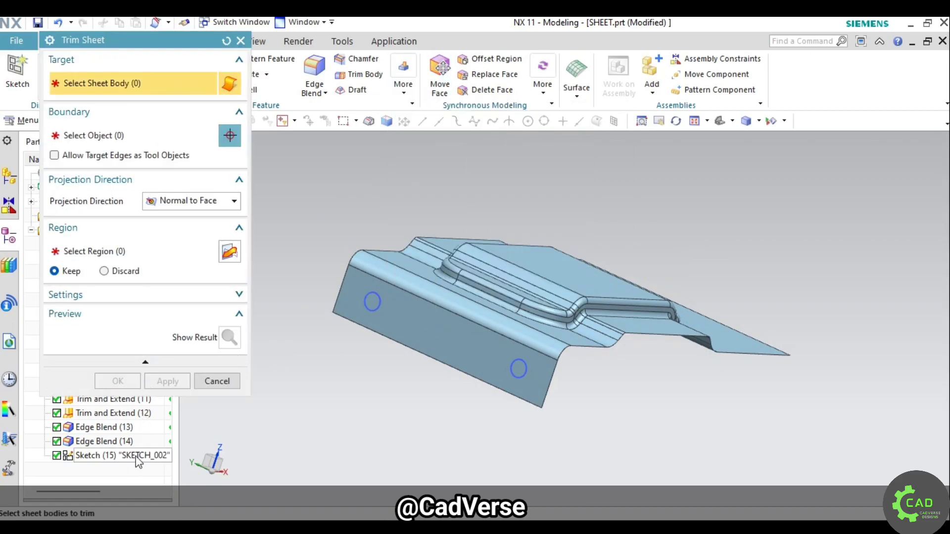
left_click(411, 332)
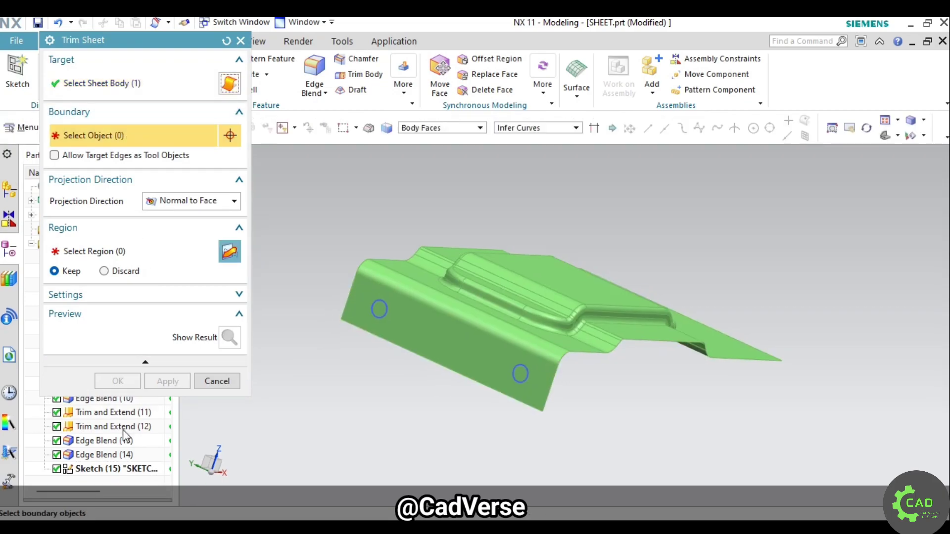
left_click(116, 455)
left_click(117, 381)
middle_click_drag(349, 391, 377, 399)
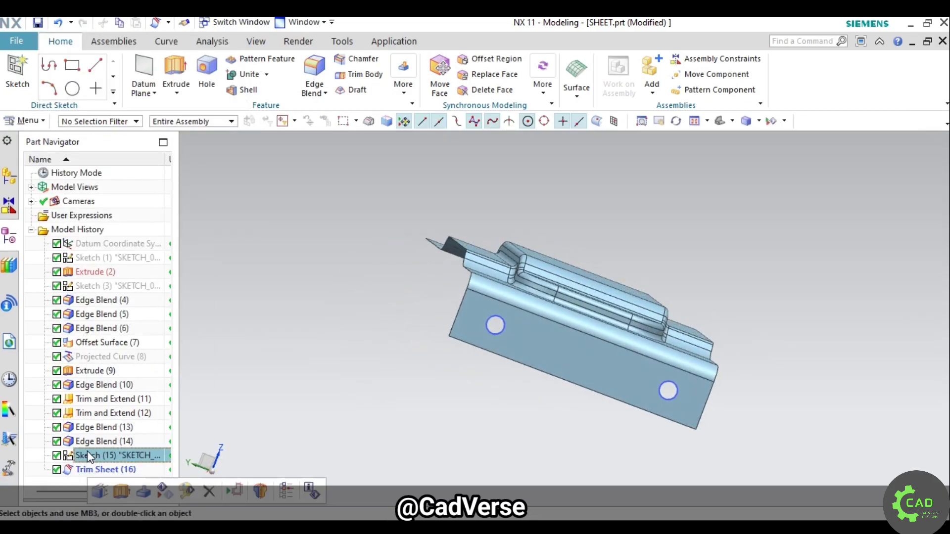
key("Home")
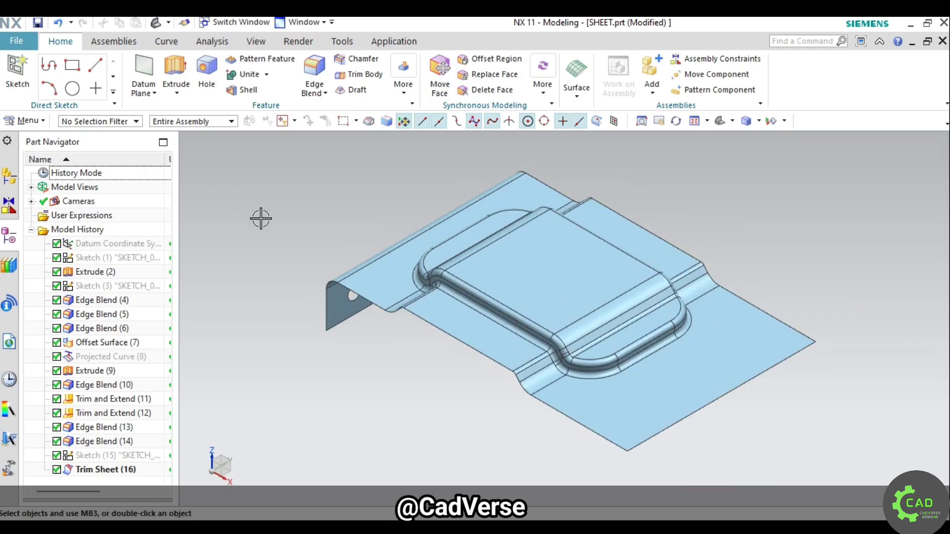
Thicken the whole trimmed sheet body into a solid bracket, Thicken (17)
left_click(42, 121)
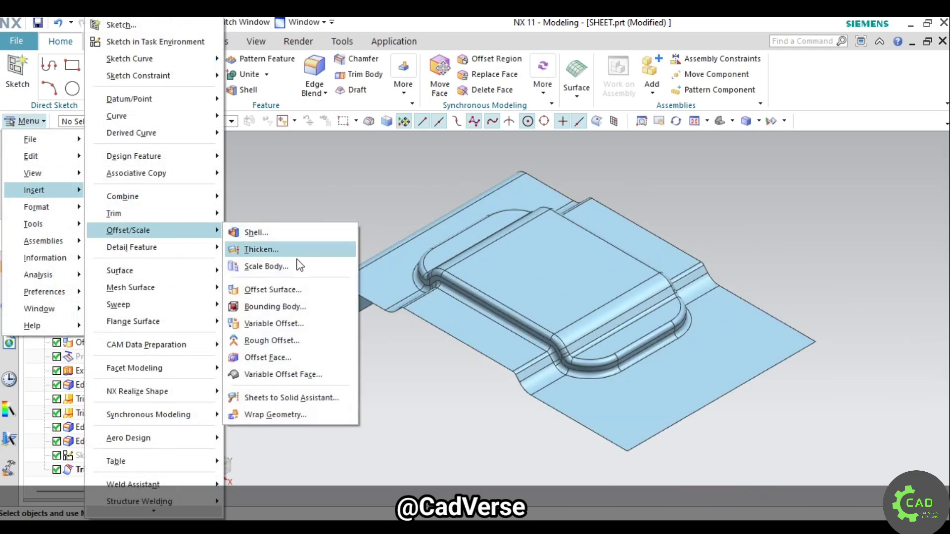
left_click(297, 247)
left_click(100, 474)
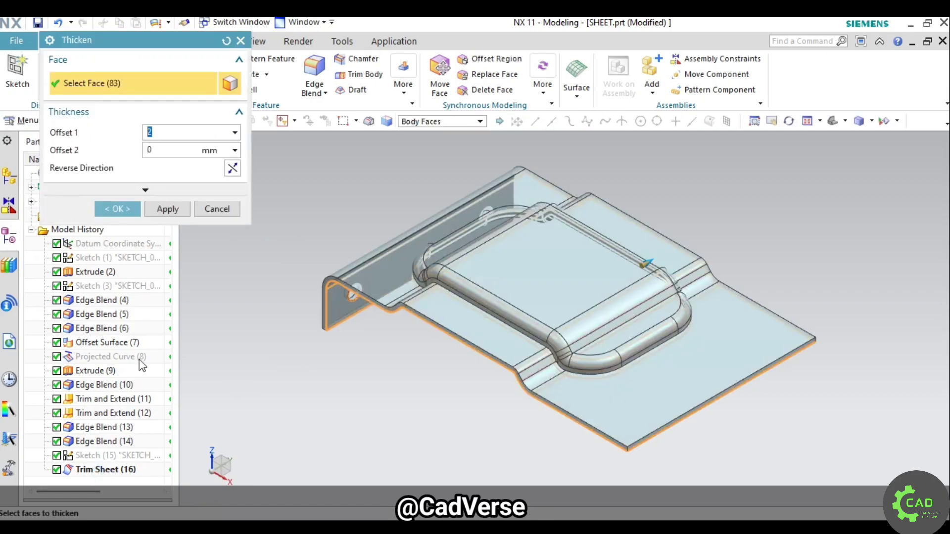
mouse_move(385, 345)
middle_mouse_down()
mouse_move(424, 377)
mouse_move(438, 369)
middle_mouse_up()
left_click(117, 211)
mouse_move(380, 378)
middle_mouse_down()
mouse_move(422, 376)
mouse_move(409, 381)
middle_mouse_up()
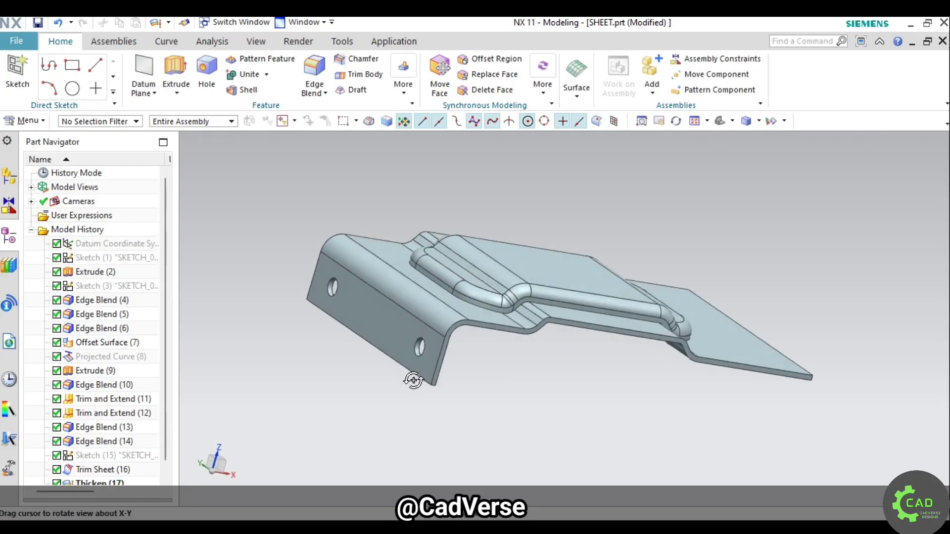
Chamfer the selected flange edge at 4 mm × 45°, creating Chamfer (18)
left_click(359, 59)
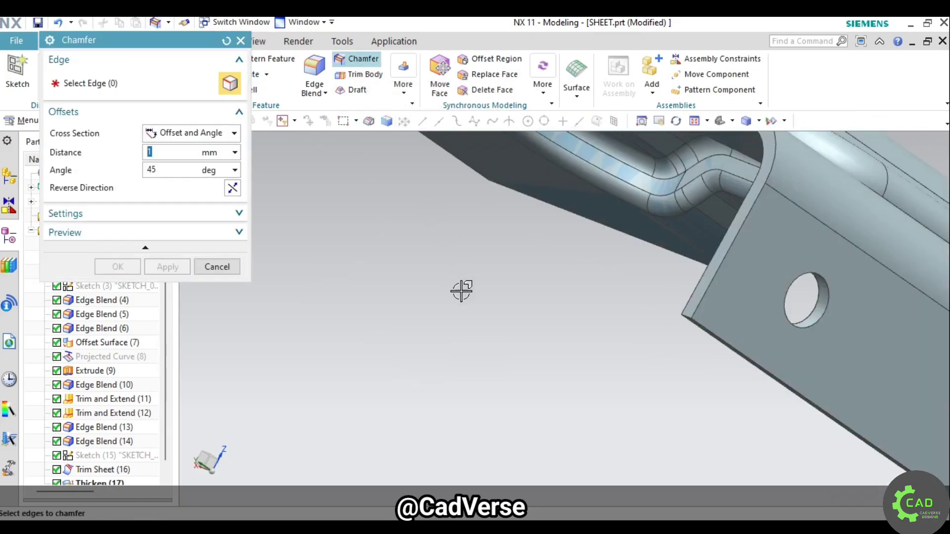
scroll(710, 352, "up", 2)
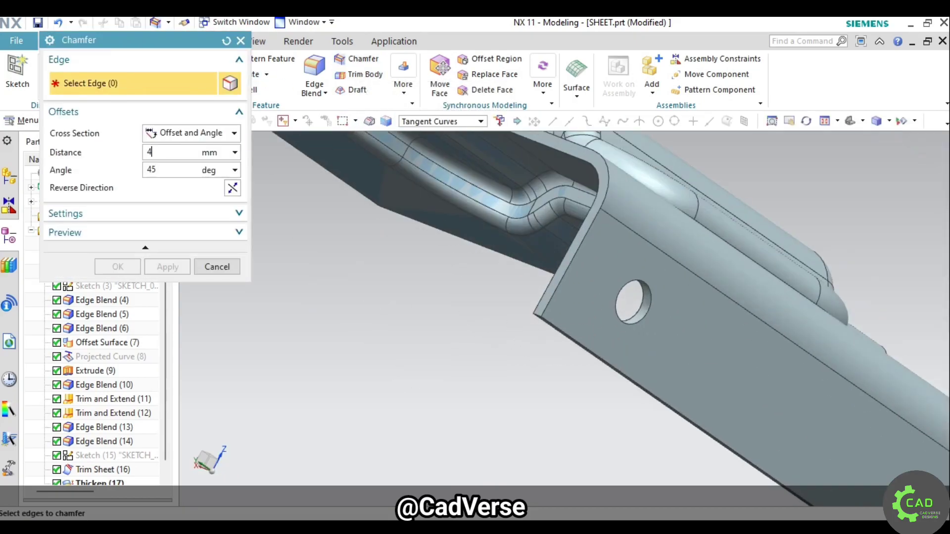
scroll(595, 361, "up", 2)
left_click(466, 273)
scroll(561, 333, "down", 3)
middle_click_drag(562, 333, 551, 346)
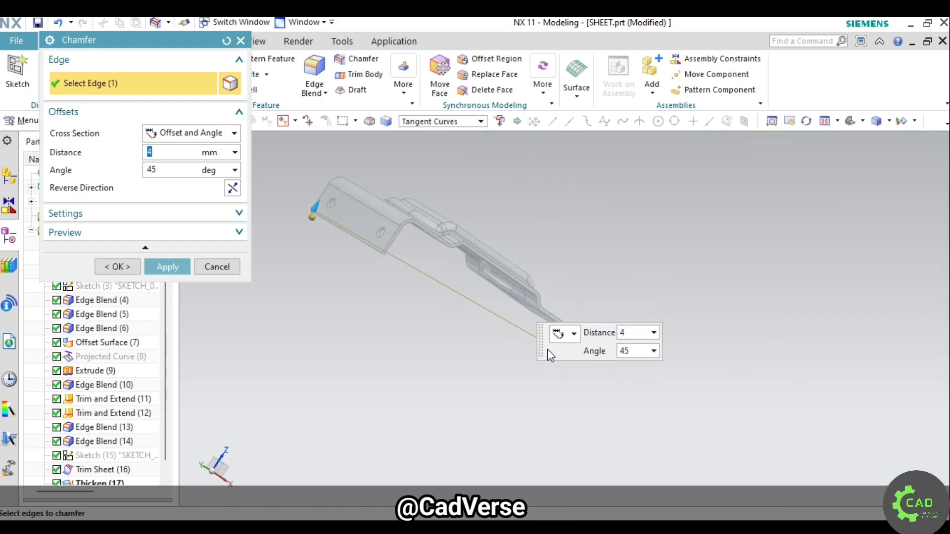
scroll(394, 327, "up", 3)
middle_click_drag(266, 355, 282, 366)
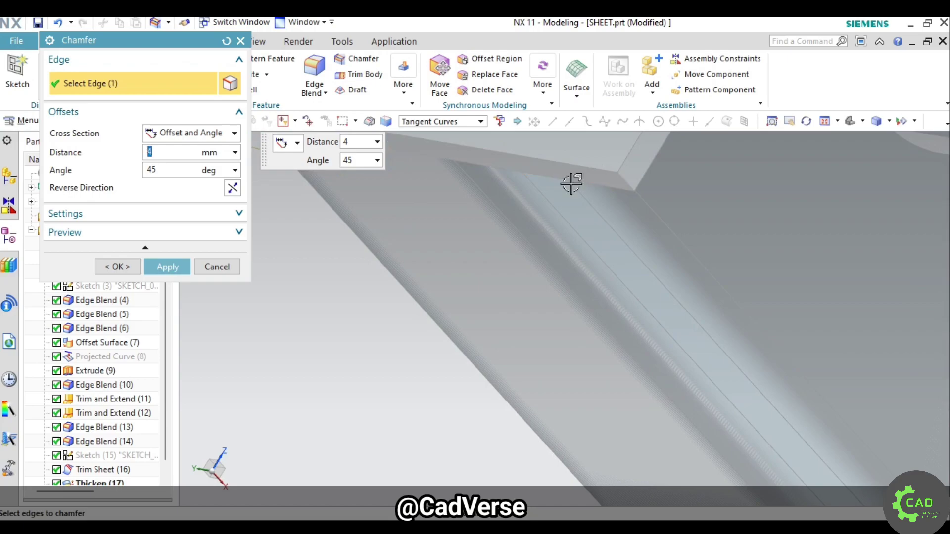
left_click(112, 267)
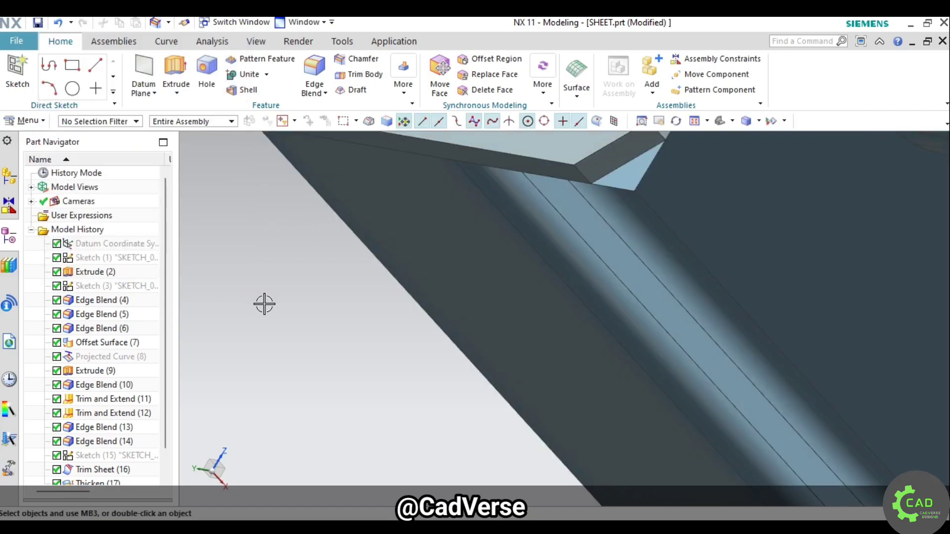
key("Home")
middle_click_drag(418, 386, 579, 444, "shift")
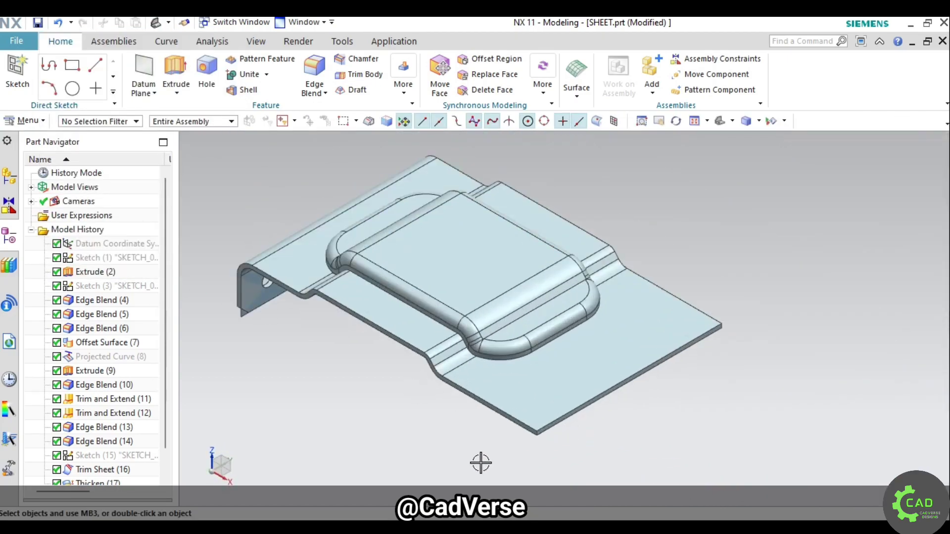
scroll(534, 450, "down", 2)
scroll(551, 451, "up", 5)
Round the two corner edges at the plate's end with a 15 mm radius
left_click(315, 74)
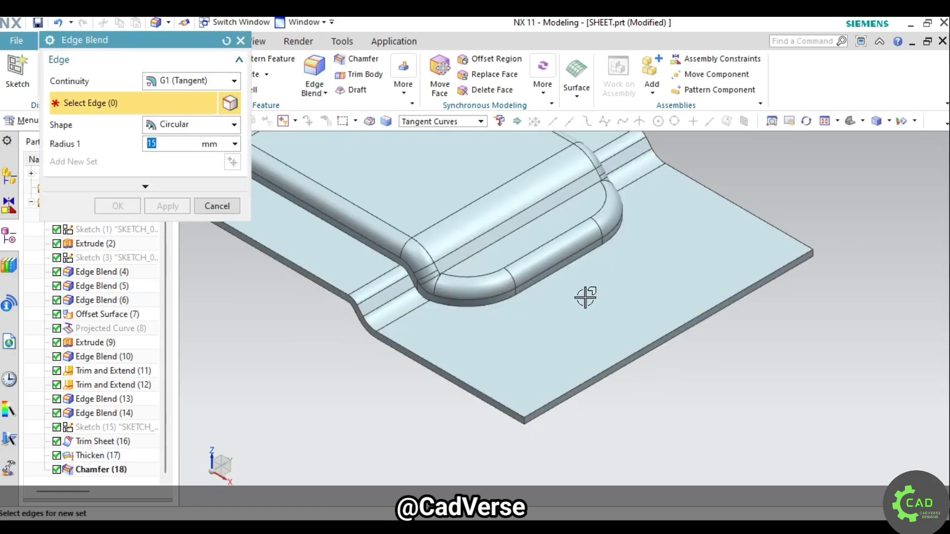
scroll(525, 420, "up", 5)
left_click(463, 309)
scroll(583, 272, "down", 5)
scroll(536, 197, "up", 5)
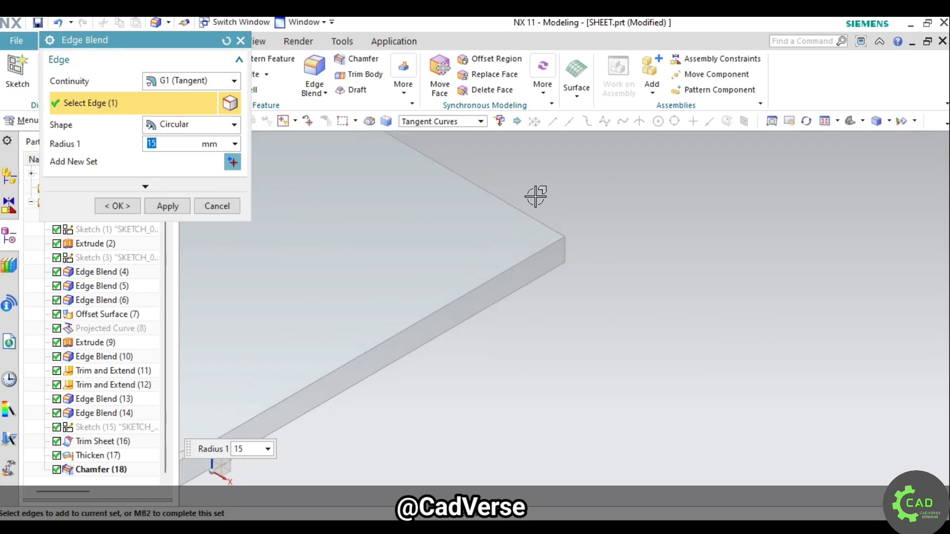
left_click(598, 265)
middle_click(594, 262)
scroll(396, 271, "down", 3)
scroll(306, 278, "down", 2)
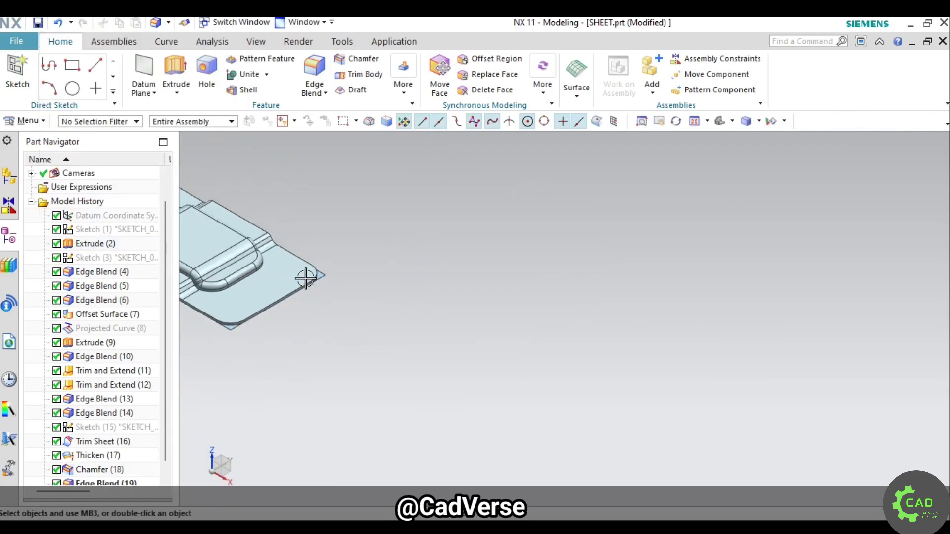
scroll(305, 279, "down", 2)
scroll(318, 304, "up", 3)
scroll(207, 376, "up", 2)
scroll(239, 451, "up", 1)
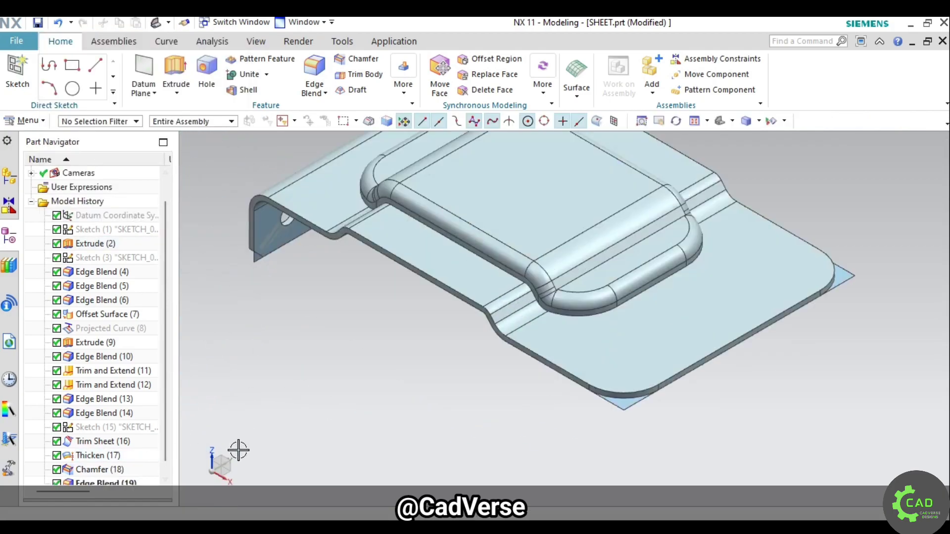
scroll(92, 460, "down", 1)
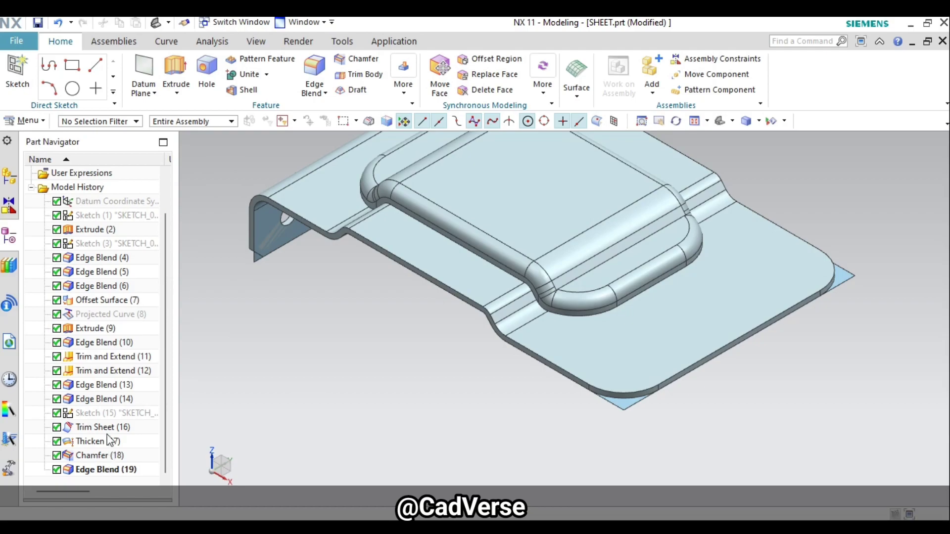